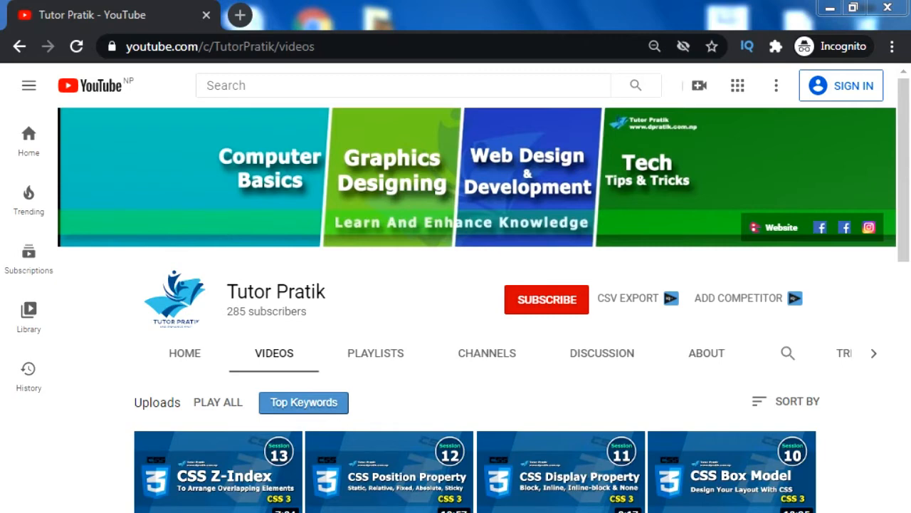
# Step: On the Thecho Mart shop page, add the Korean T-Shirts to the cart
pyautogui.click(841, 173)
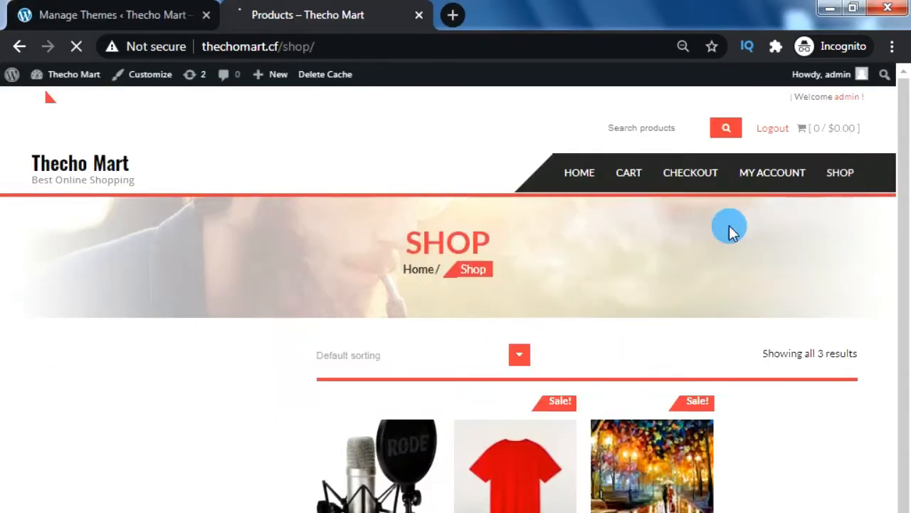
pyautogui.scroll(-2, 902, 230)
pyautogui.click(515, 511)
pyautogui.scroll(-3, 684, 427)
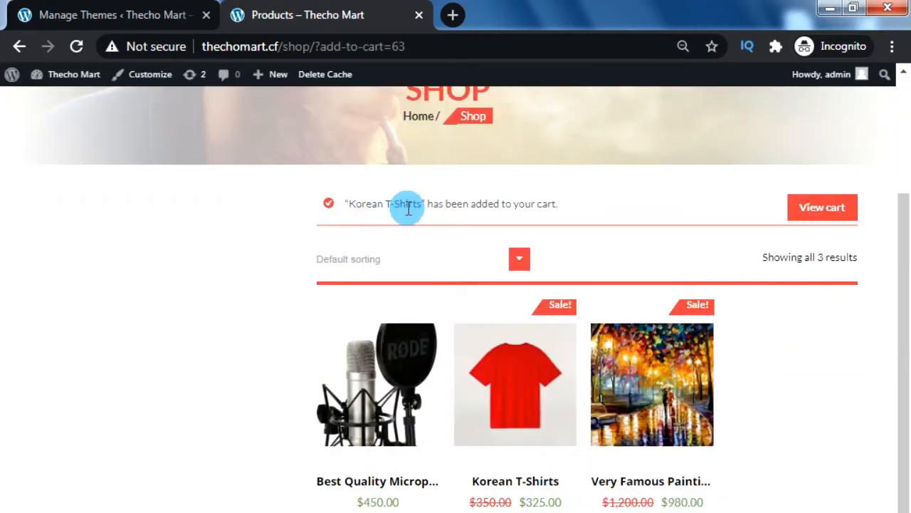
# Step: Review the two-item $775.00 cart, then proceed to checkout
pyautogui.click(828, 218)
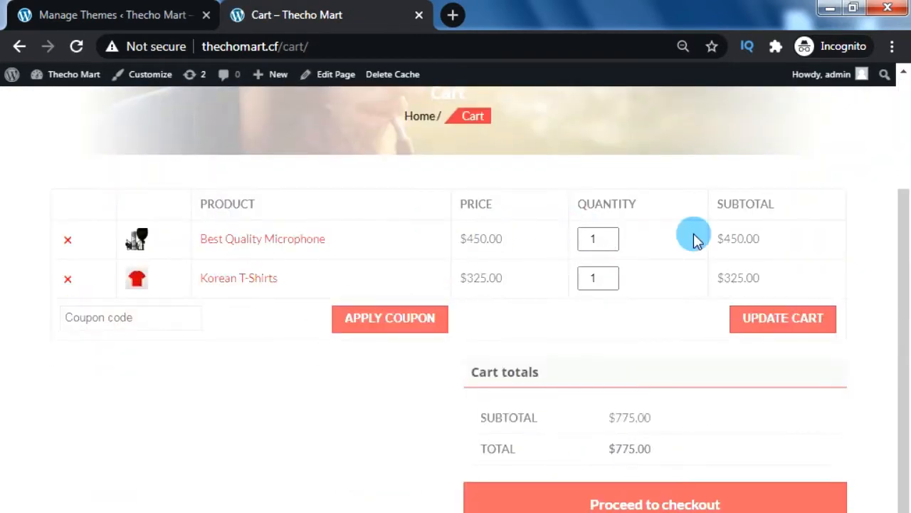
pyautogui.click(115, 324)
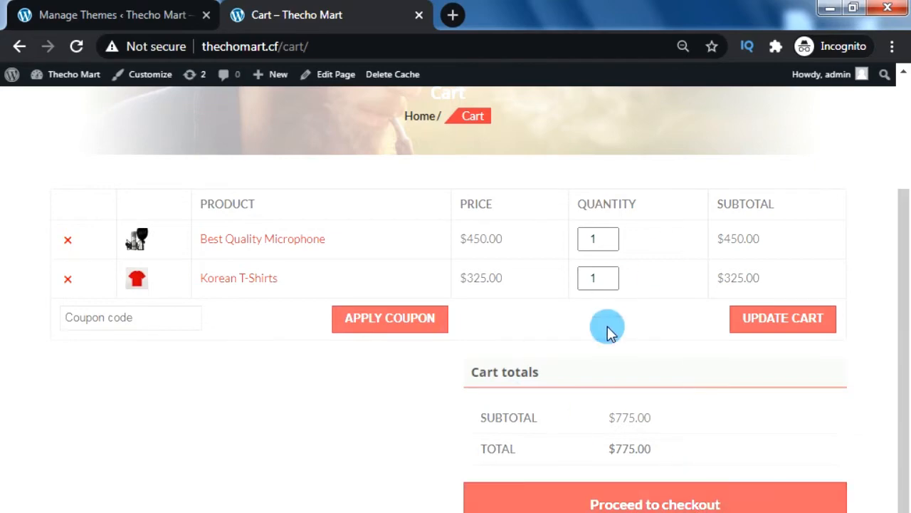
pyautogui.click(680, 502)
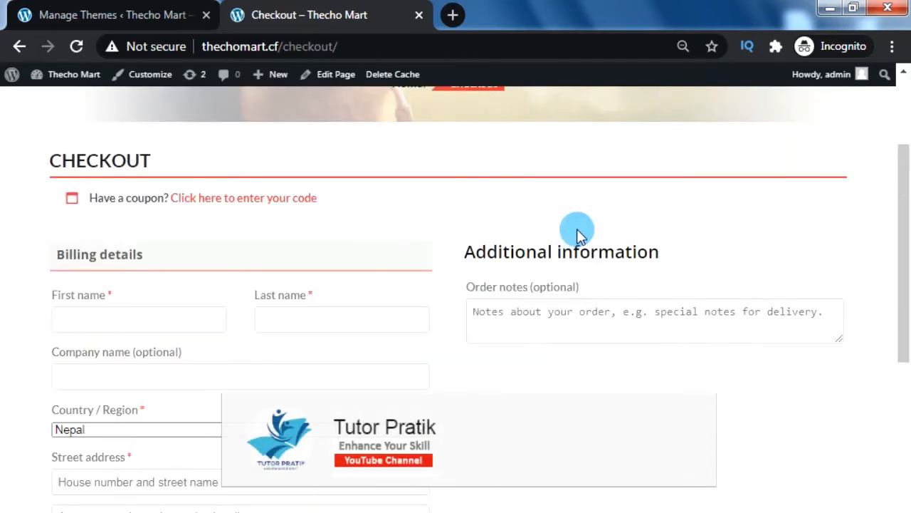
# Step: Scroll through the checkout page's billing details form
pyautogui.scroll(1, 577, 232)
pyautogui.scroll(-5, 576, 233)
pyautogui.scroll(6, 566, 256)
pyautogui.scroll(-2, 562, 281)
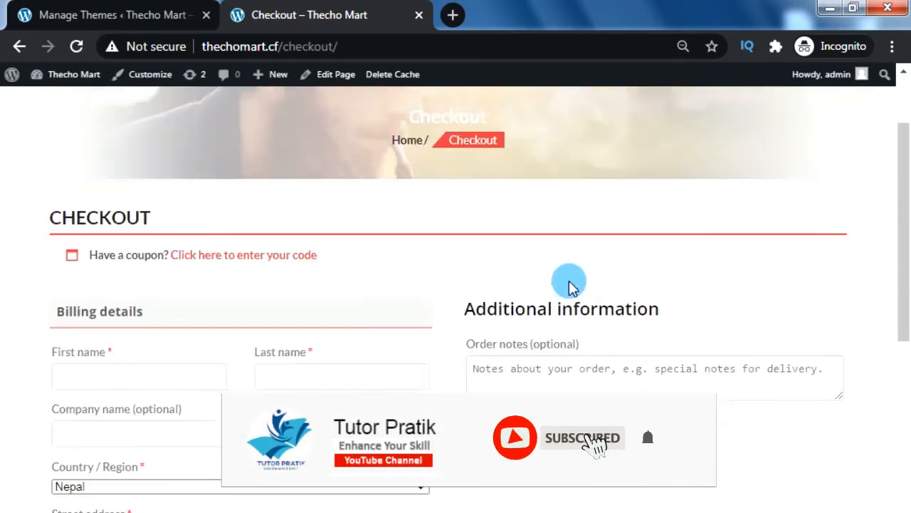
pyautogui.scroll(-2, 527, 286)
pyautogui.scroll(-2, 391, 314)
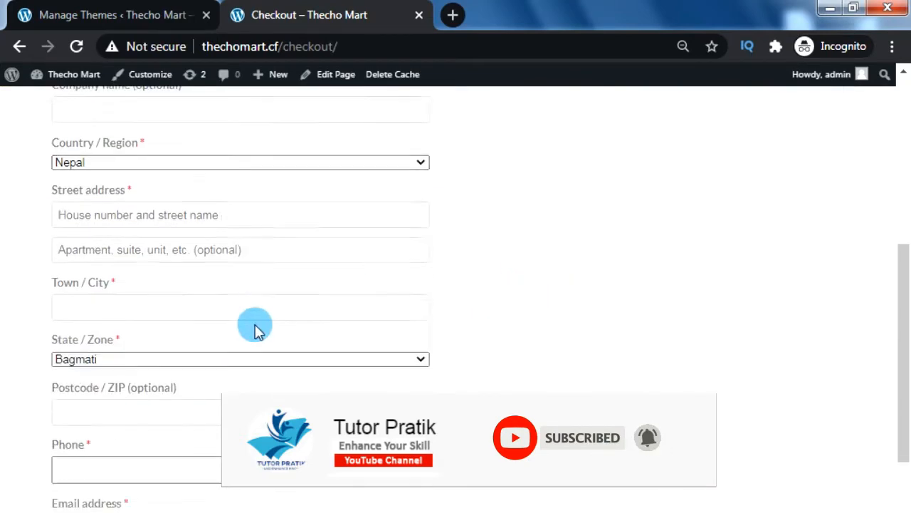
pyautogui.scroll(5, 470, 285)
pyautogui.scroll(-1, 535, 380)
pyautogui.scroll(1, 346, 314)
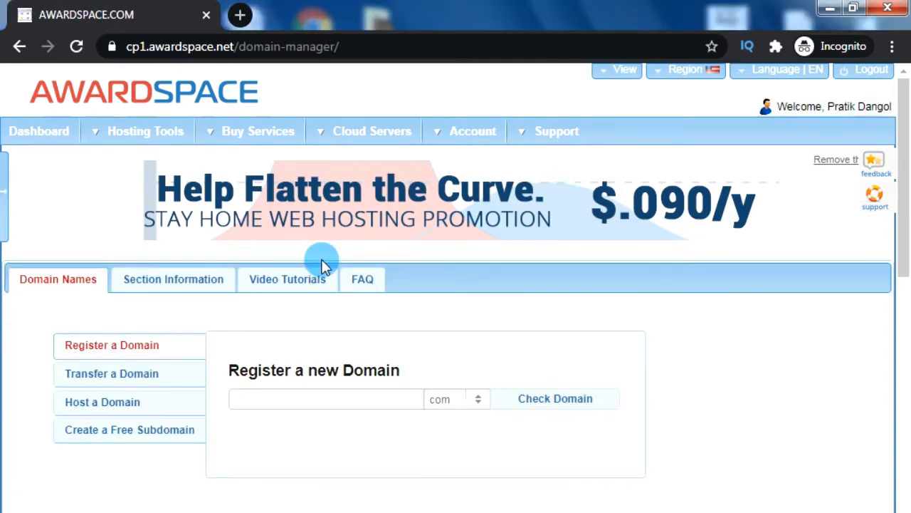
# Step: Scroll to the All Domains table and highlight the thechomart.cf entry
pyautogui.scroll(-9, 302, 262)
pyautogui.scroll(4, 301, 264)
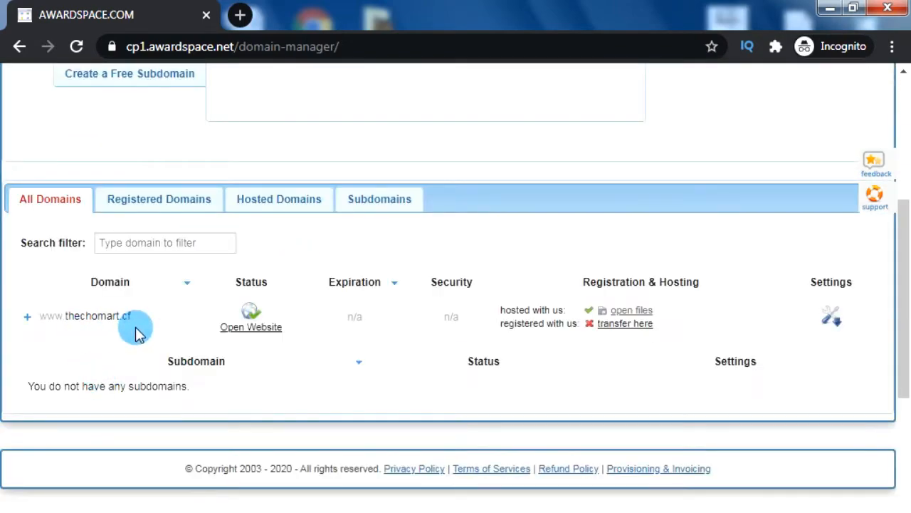
pyautogui.scroll(5, 138, 334)
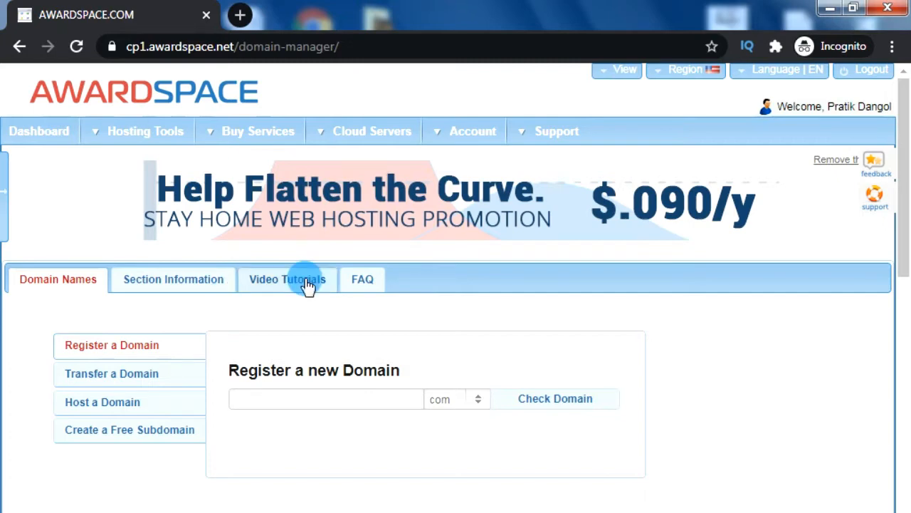
pyautogui.scroll(-6, 304, 283)
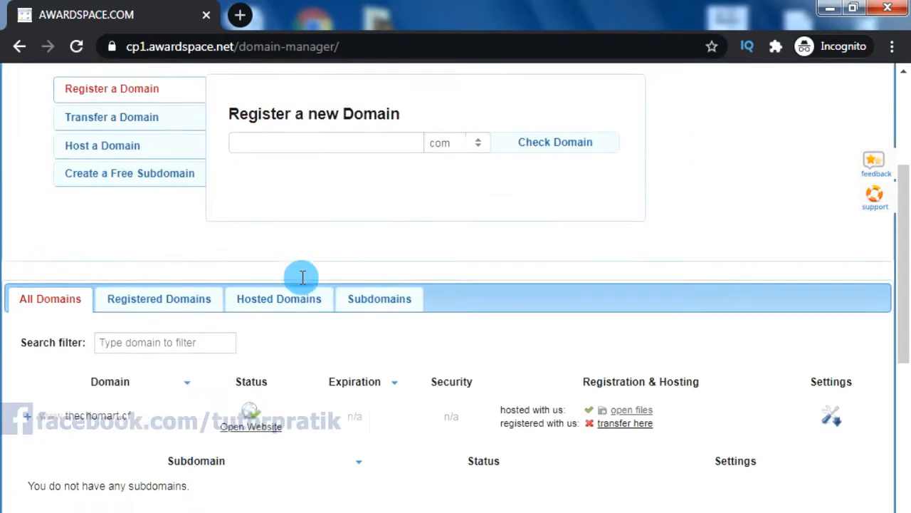
pyautogui.moveTo(68, 226); pyautogui.dragTo(138, 235)
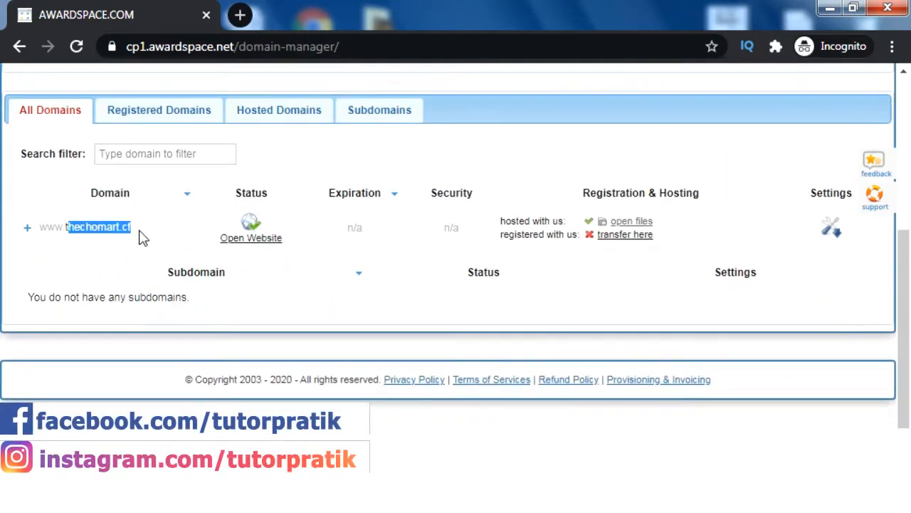
pyautogui.click(188, 246)
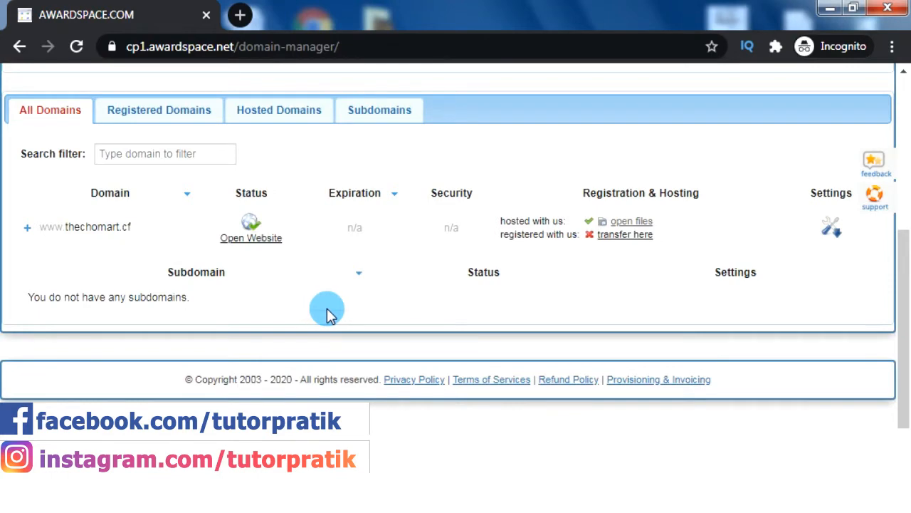
pyautogui.scroll(6, 327, 309)
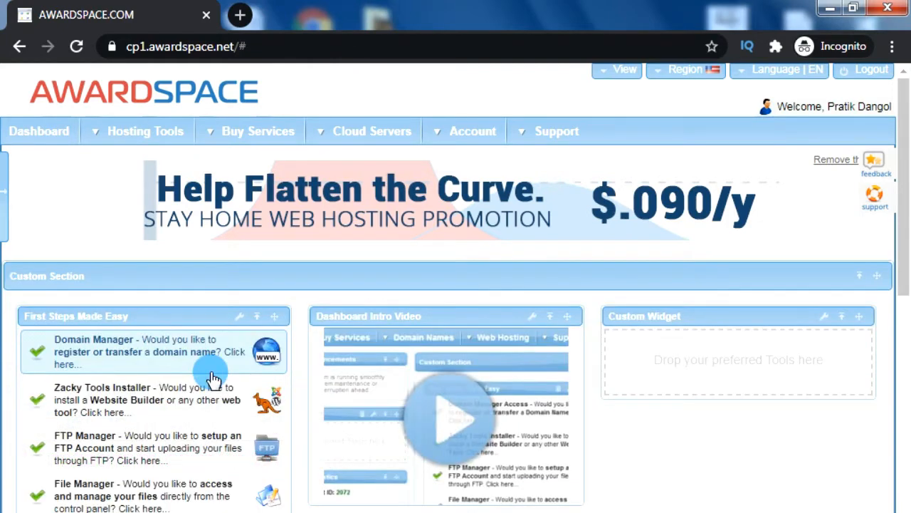
# Step: In the Zacky App Installer, choose WordPress and proceed to step 2
pyautogui.moveTo(146, 137)
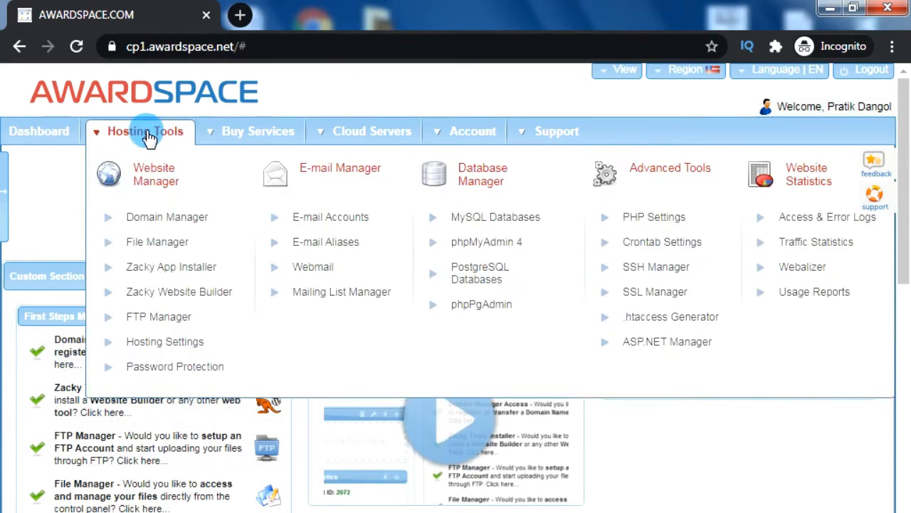
pyautogui.click(174, 271)
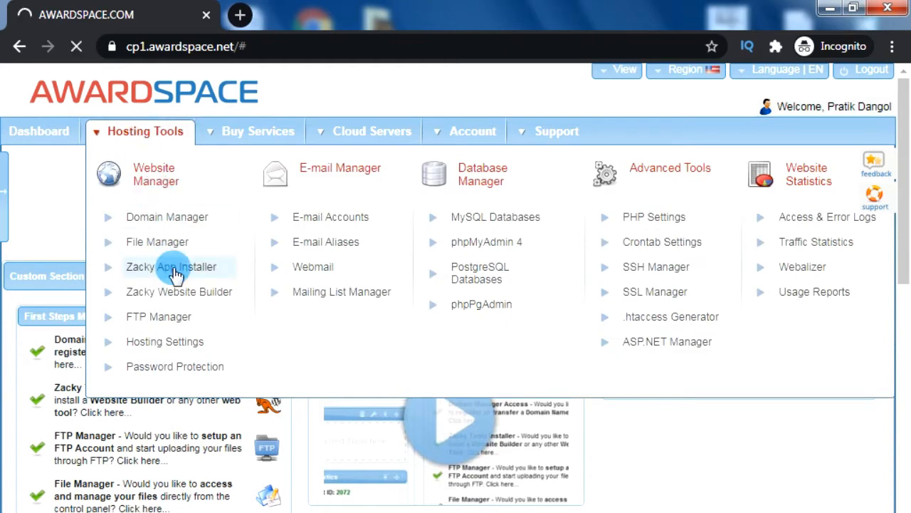
pyautogui.scroll(-3, 455, 342)
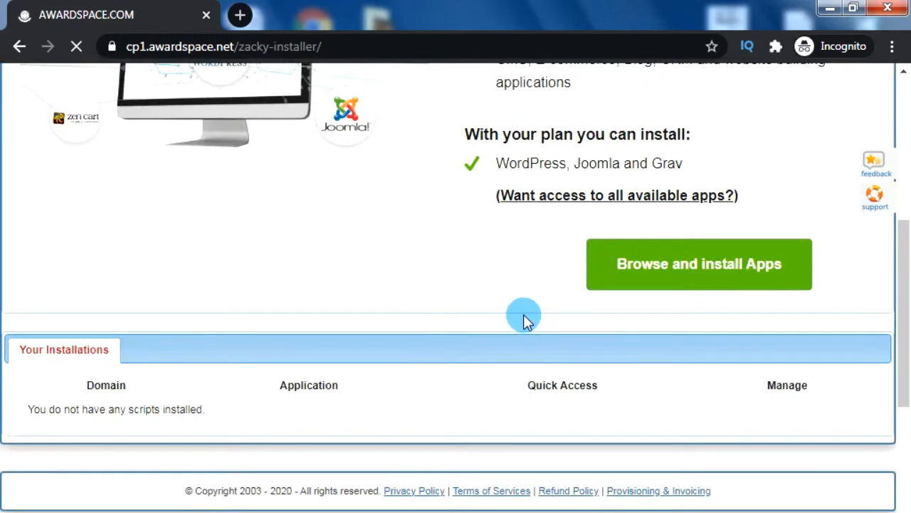
pyautogui.click(724, 277)
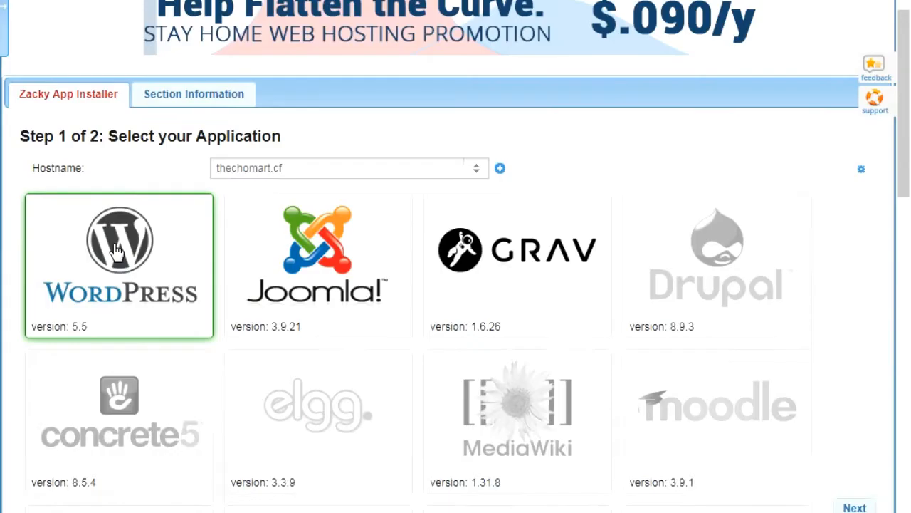
pyautogui.click(112, 346)
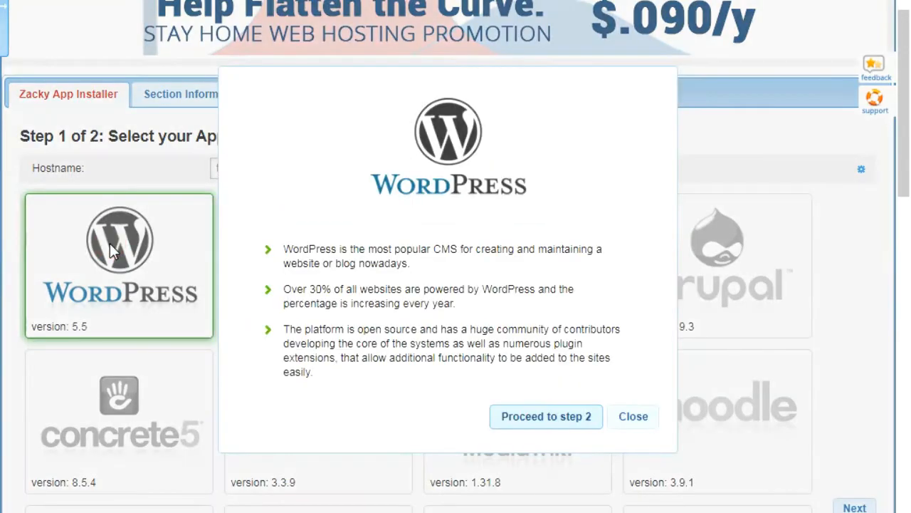
pyautogui.click(553, 417)
pyautogui.scroll(-3, 475, 92)
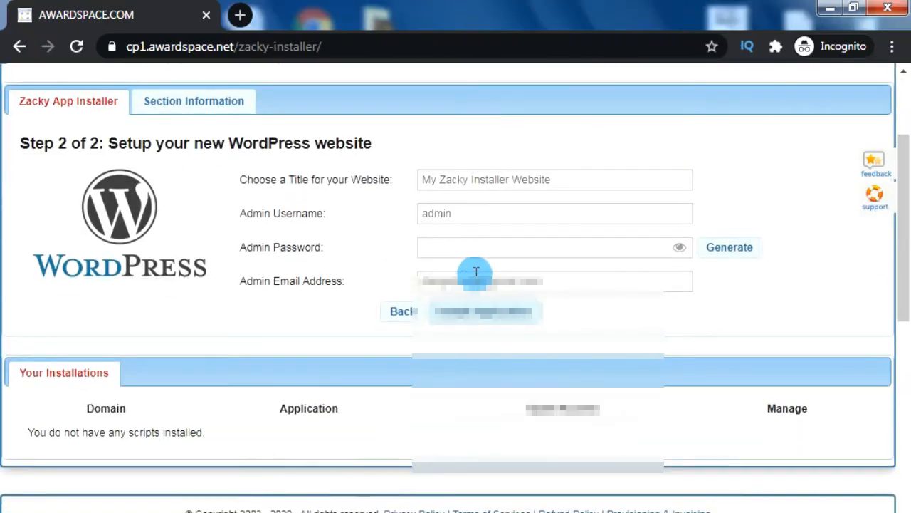
# Step: Title the site 'Thecho Mart' with username admin, a password and e-mail, then install
pyautogui.moveTo(565, 178); pyautogui.dragTo(378, 183)
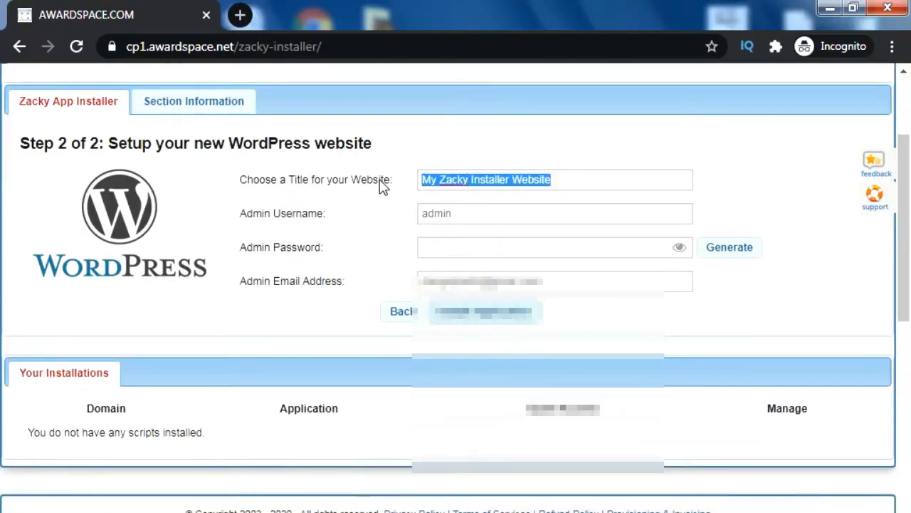
pyautogui.write('Thecho Mart')
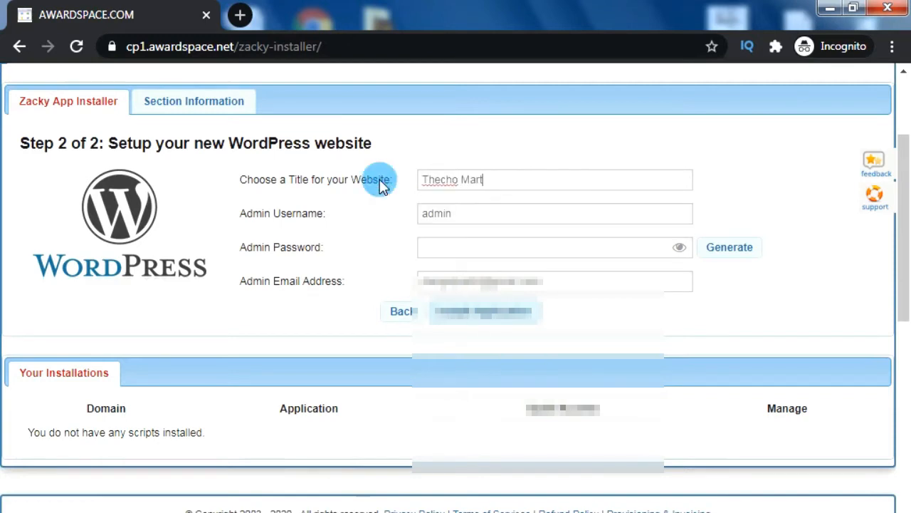
pyautogui.press('Tab')
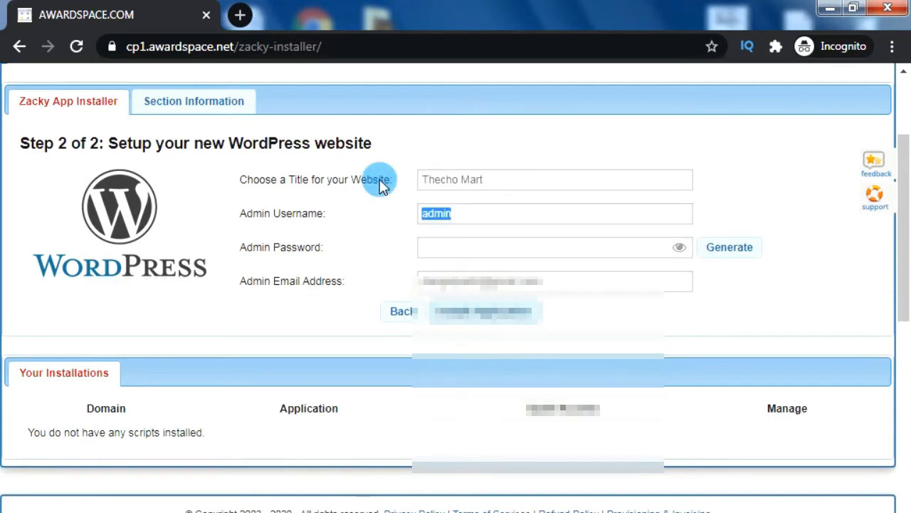
pyautogui.write('admin')
pyautogui.press('Tab')
pyautogui.write('•••••••••')
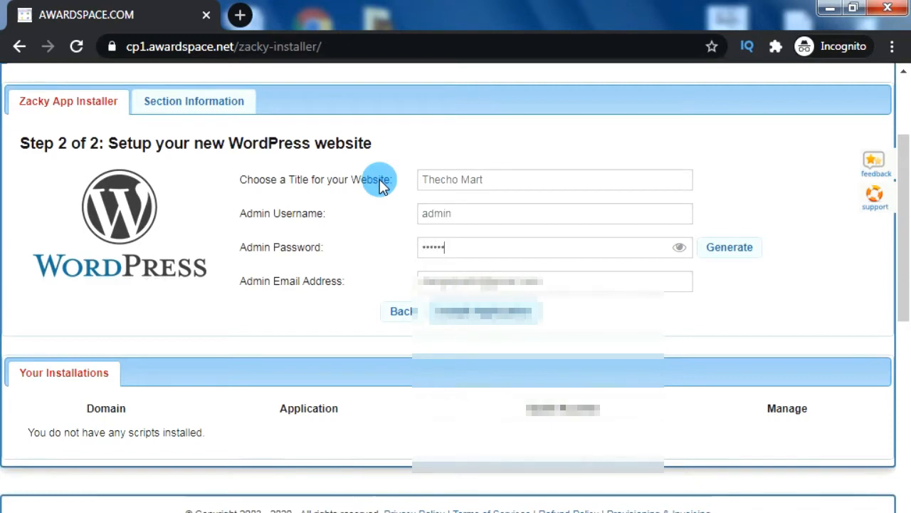
pyautogui.hotkey('ctrl', 'a')
pyautogui.click(488, 249)
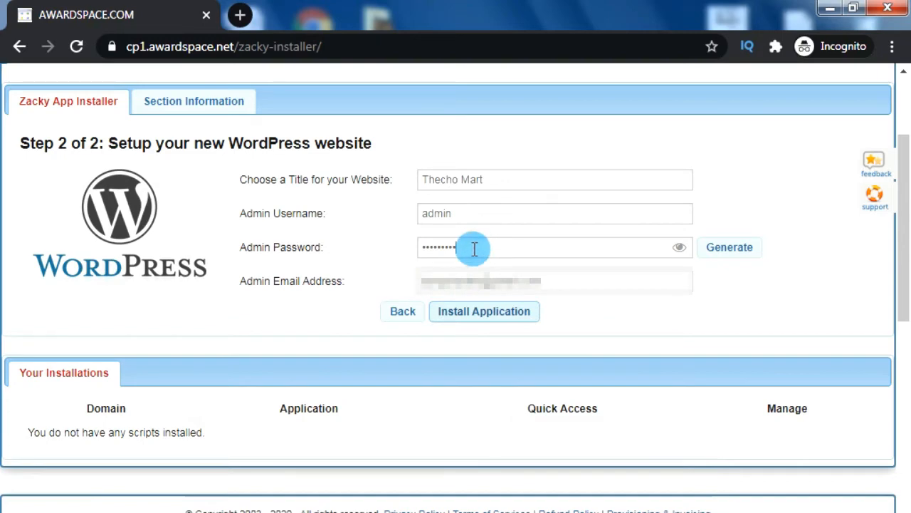
pyautogui.moveTo(570, 279); pyautogui.dragTo(378, 286)
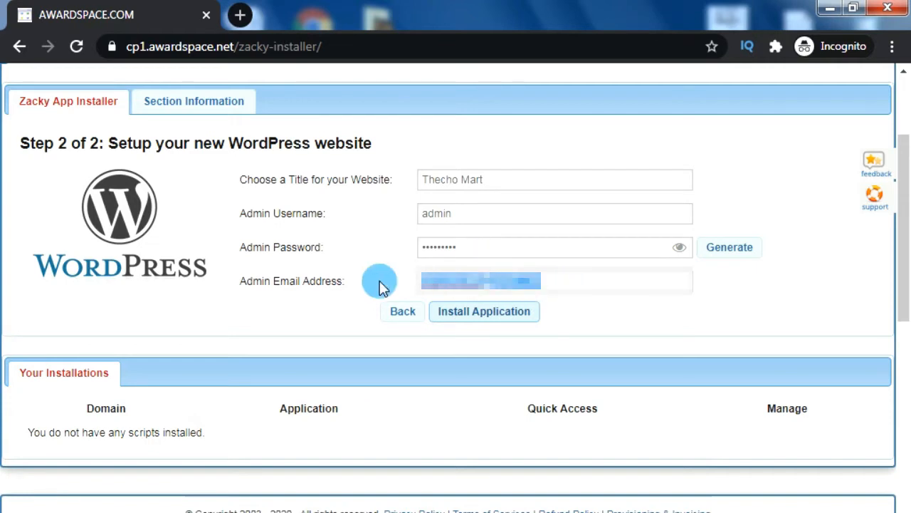
pyautogui.click(482, 321)
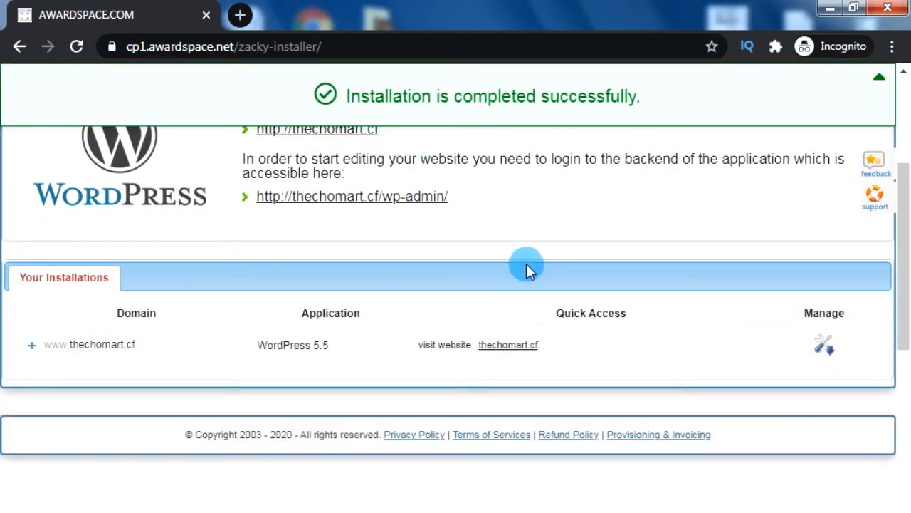
pyautogui.scroll(2, 499, 285)
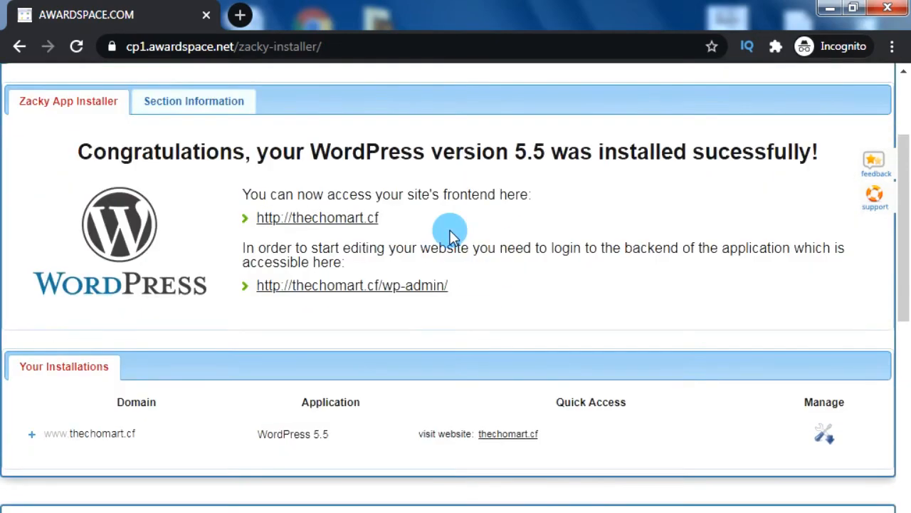
pyautogui.click(340, 219)
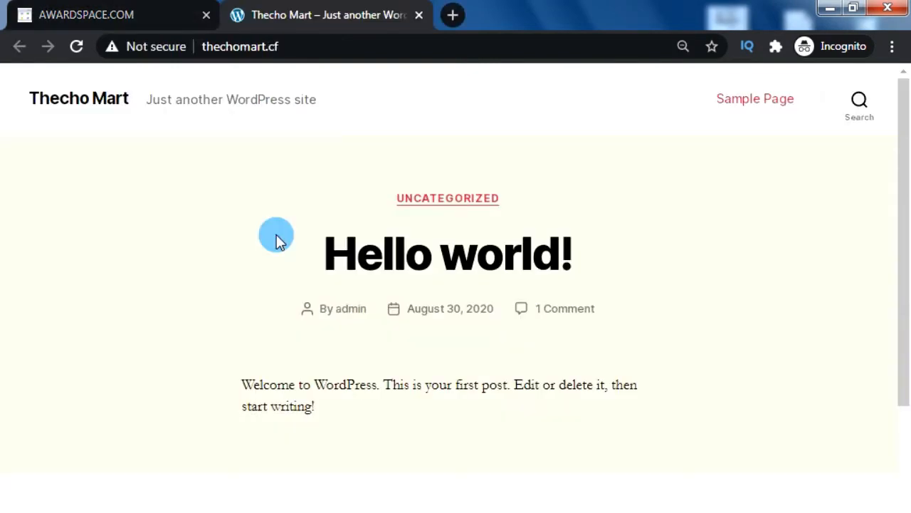
# Step: Append /wp-admin to thechomart.cf in the address bar and load it
pyautogui.click(313, 46)
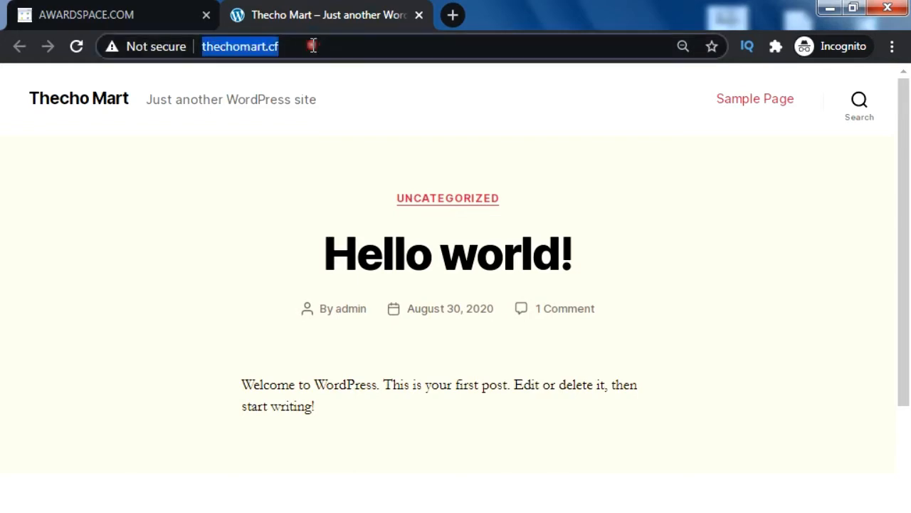
pyautogui.click(314, 46)
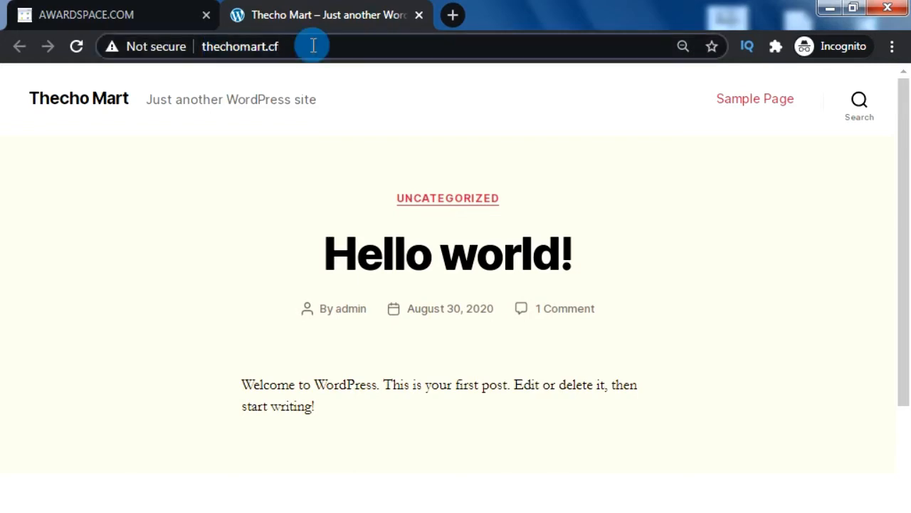
pyautogui.write('/wp-admin')
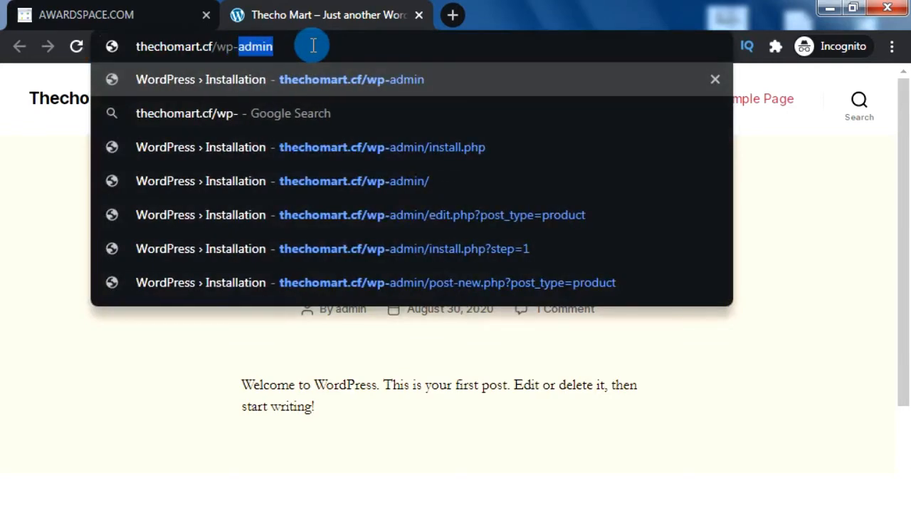
pyautogui.press('Return')
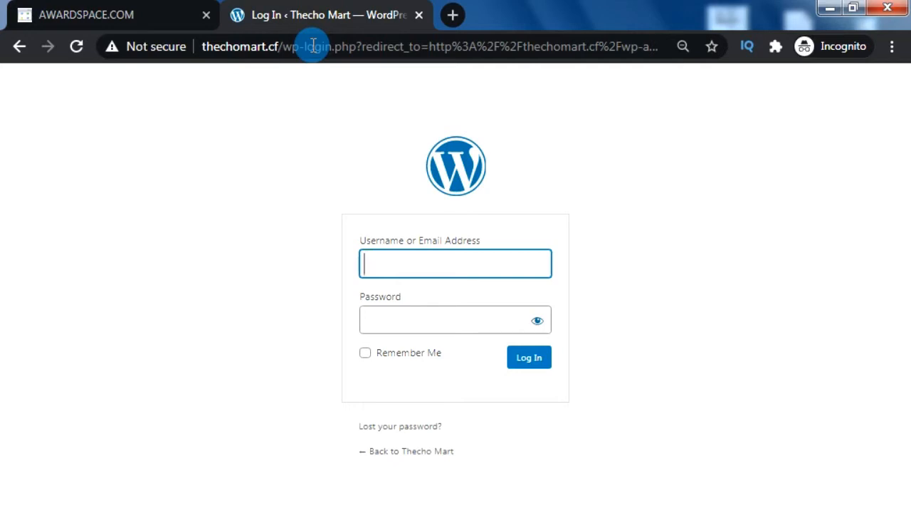
# Step: Log in with username admin and the admin password
pyautogui.write('admin')
pyautogui.press('Tab')
pyautogui.write('•••••••')
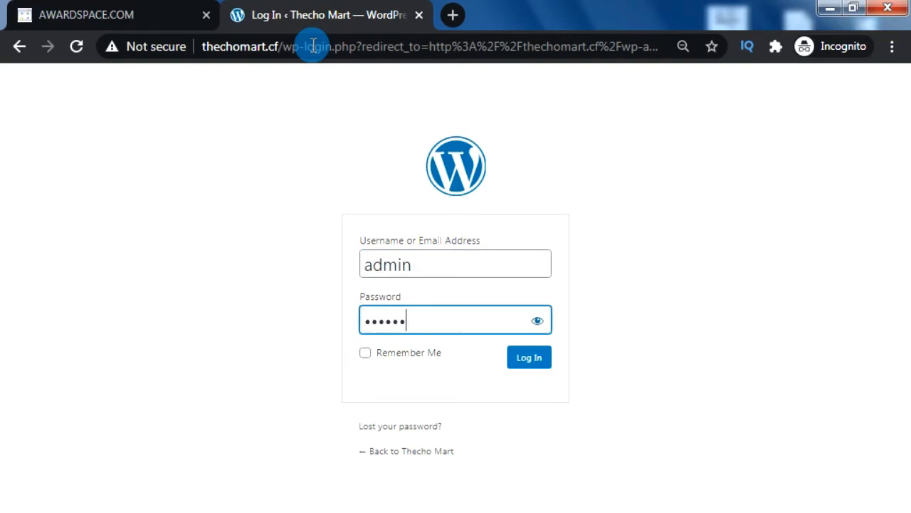
pyautogui.write('••')
pyautogui.press('Return')
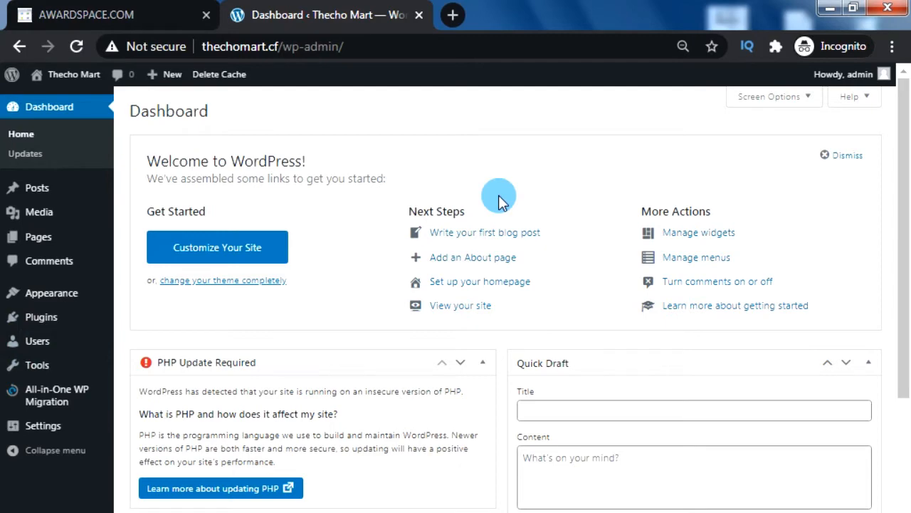
# Step: Search Plugins > Add New for 'woo', then install and activate WooCommerce
pyautogui.moveTo(30, 323)
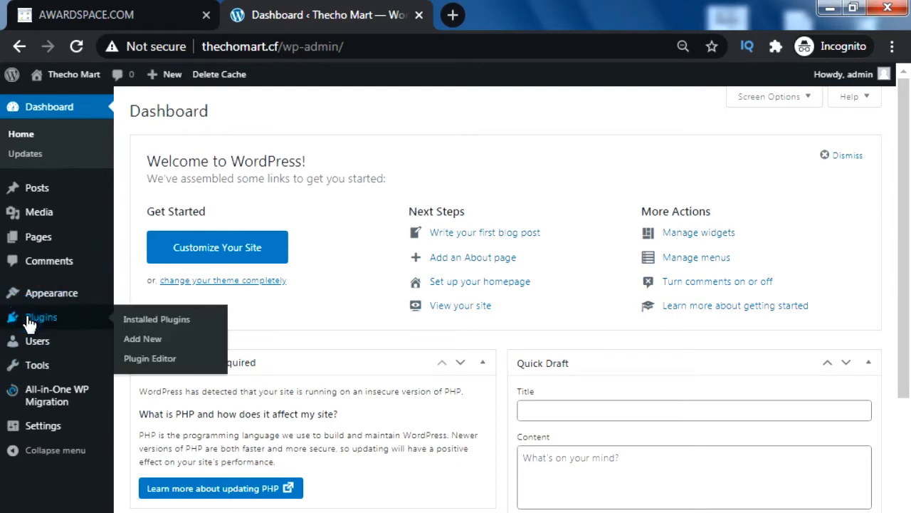
pyautogui.click(152, 344)
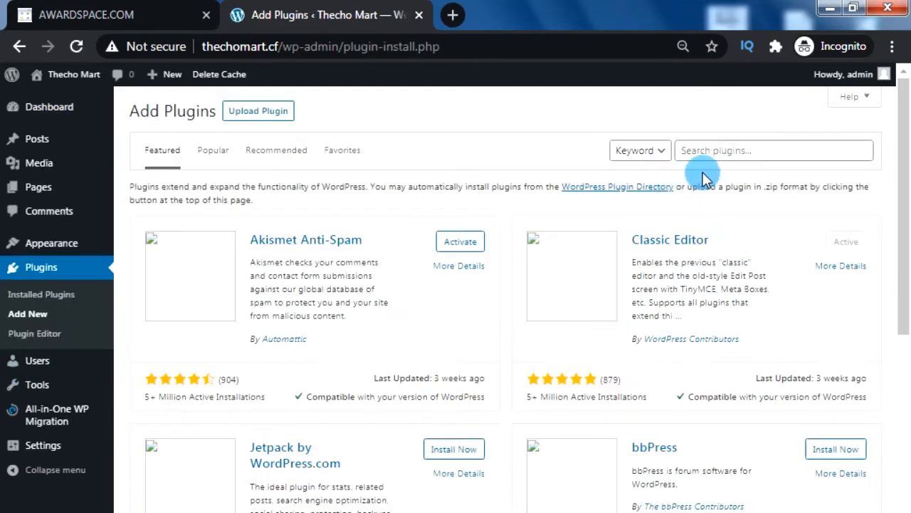
pyautogui.click(730, 151)
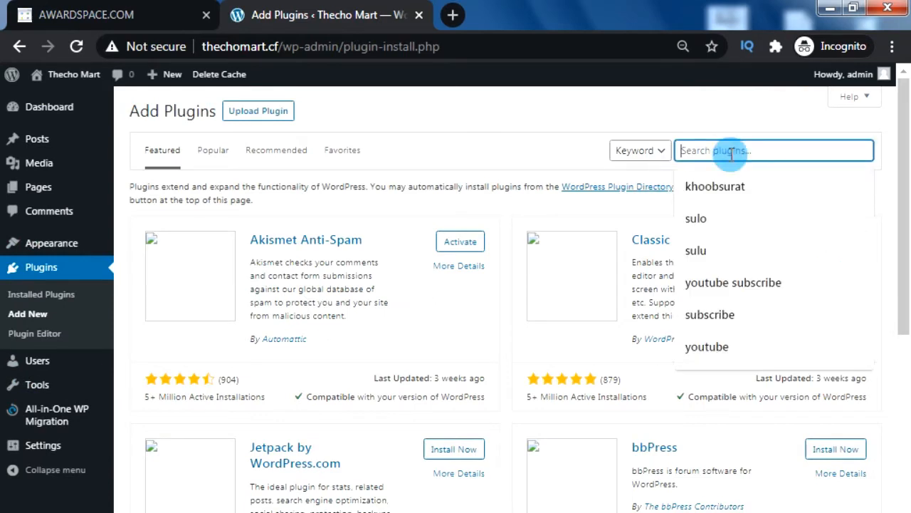
pyautogui.write('woo')
pyautogui.click(723, 218)
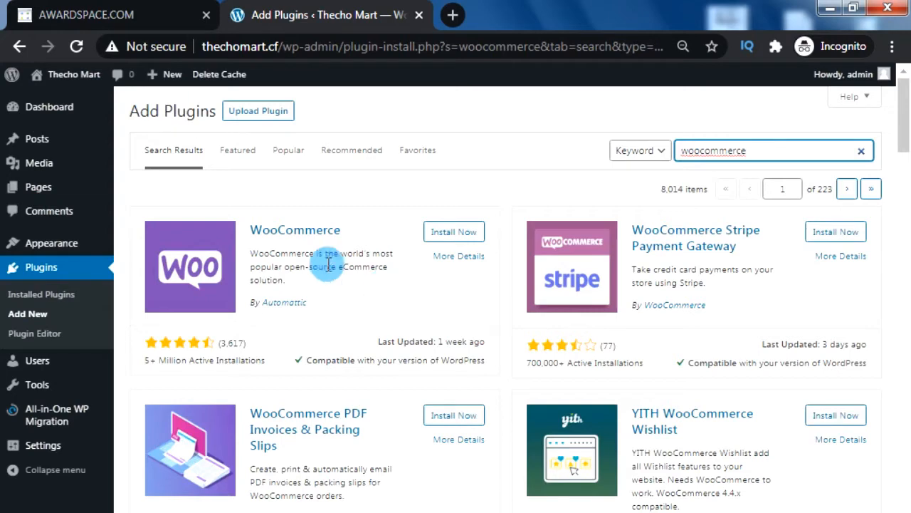
pyautogui.click(454, 232)
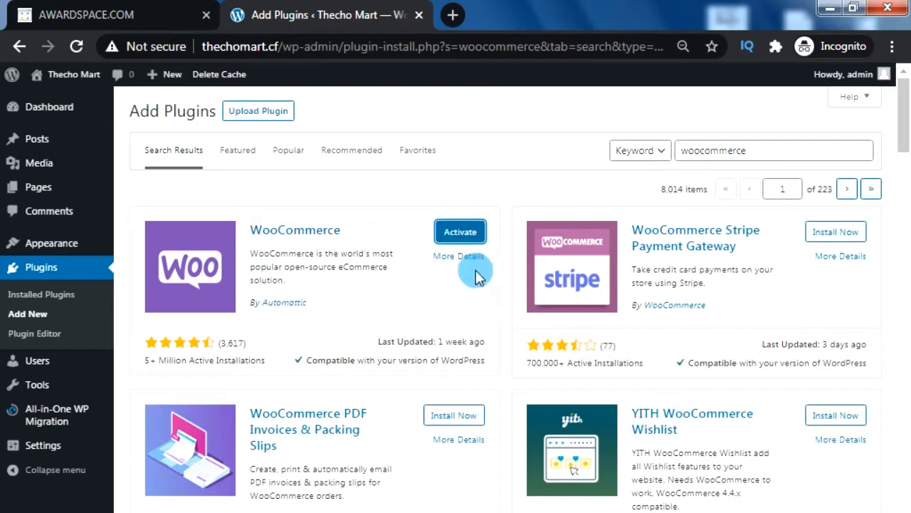
pyautogui.click(461, 238)
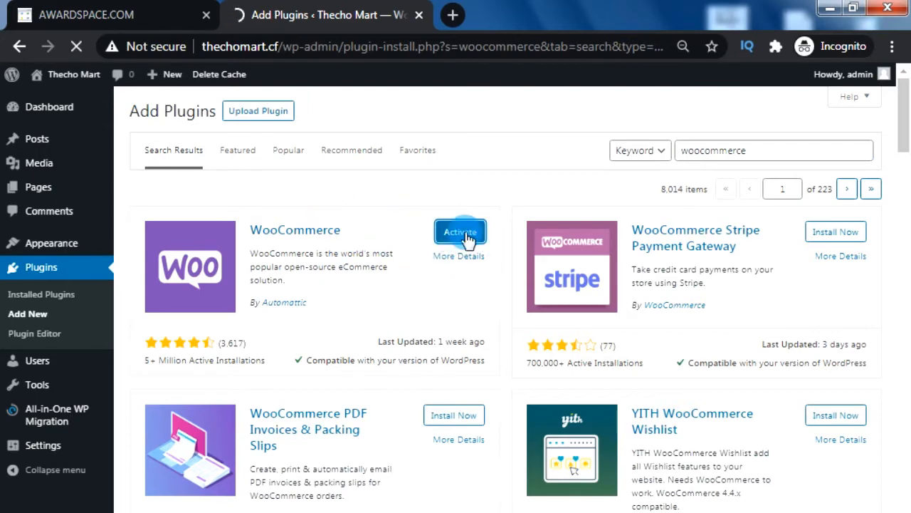
# Step: Autofill the store address, mark it as a client's store, and opt in to usage data
pyautogui.click(447, 285)
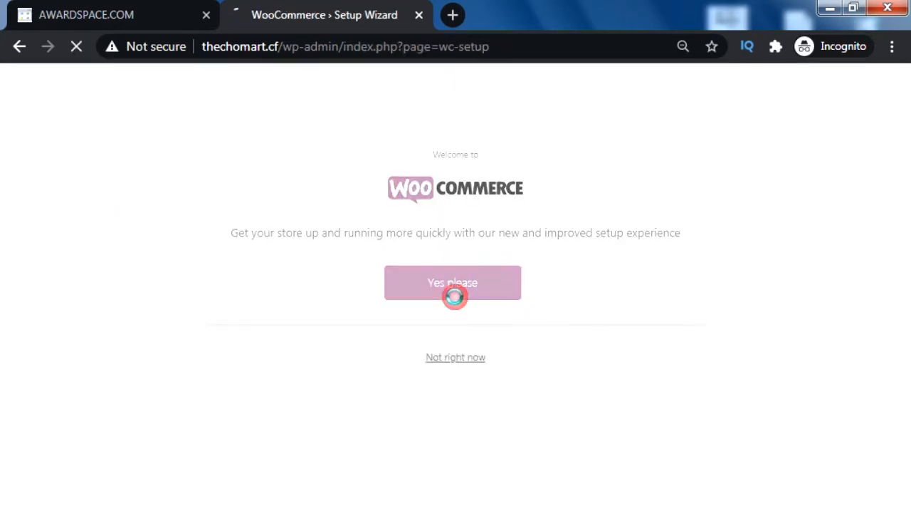
pyautogui.click(394, 246)
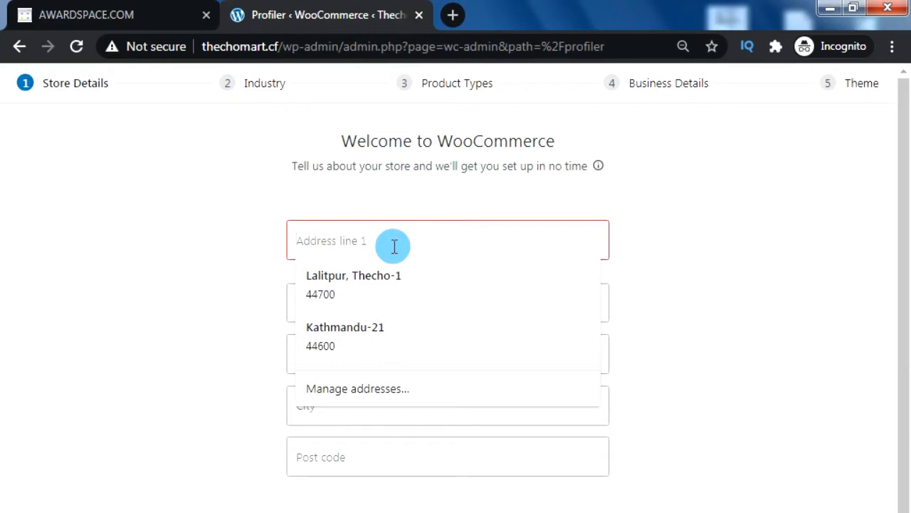
pyautogui.click(356, 283)
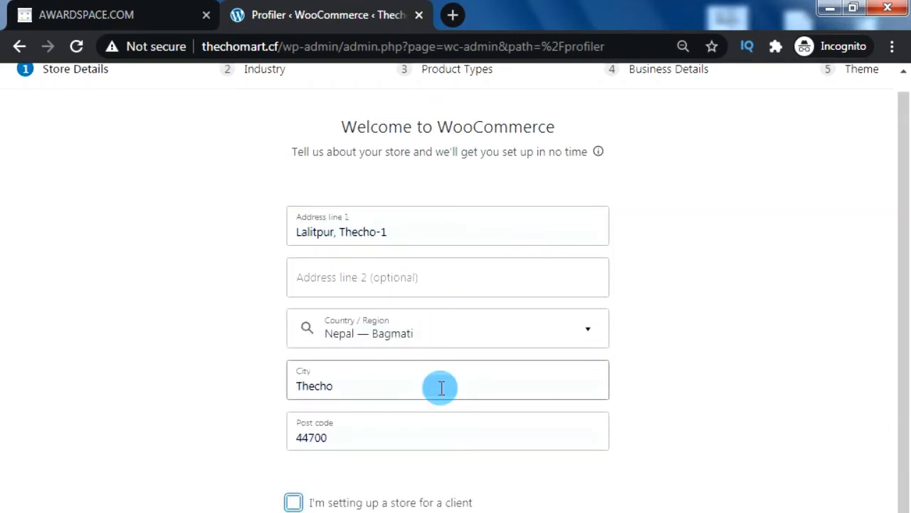
pyautogui.click(293, 503)
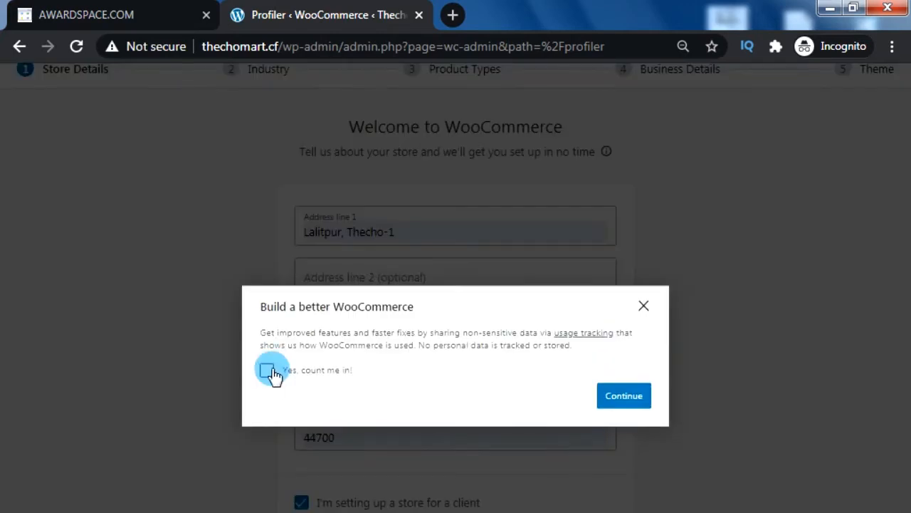
pyautogui.click(267, 370)
pyautogui.click(631, 401)
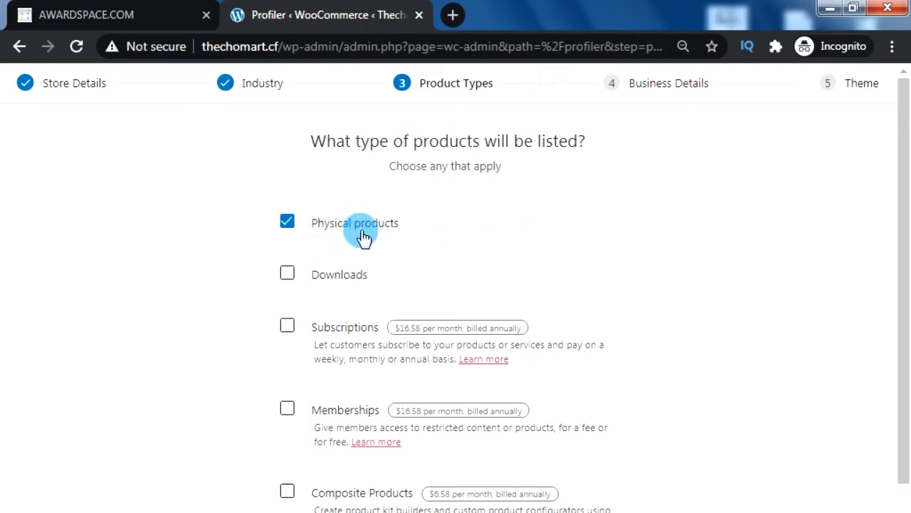
# Step: Select Physical and Downloads as the product types
pyautogui.scroll(-1, 363, 237)
pyautogui.click(287, 184)
pyautogui.scroll(-2, 395, 327)
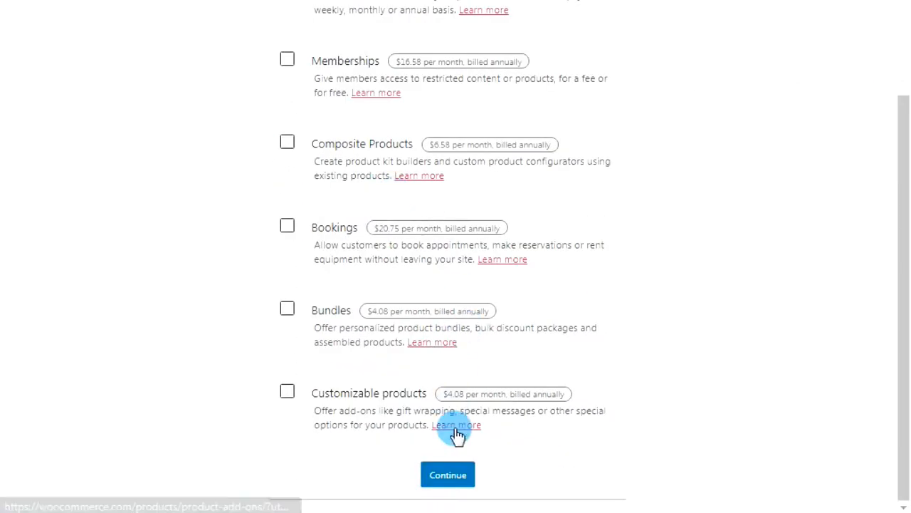
pyautogui.click(453, 468)
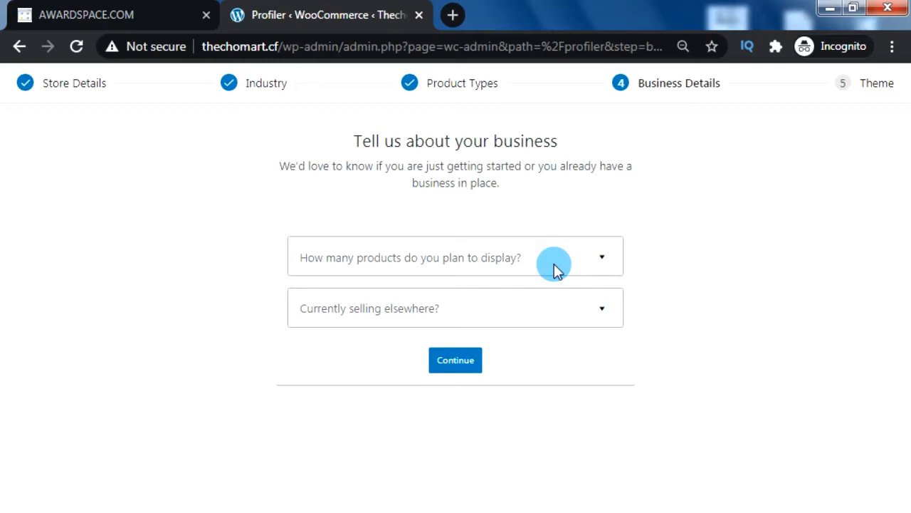
# Step: Set business details to 11 - 100 products and not selling elsewhere
pyautogui.click(555, 265)
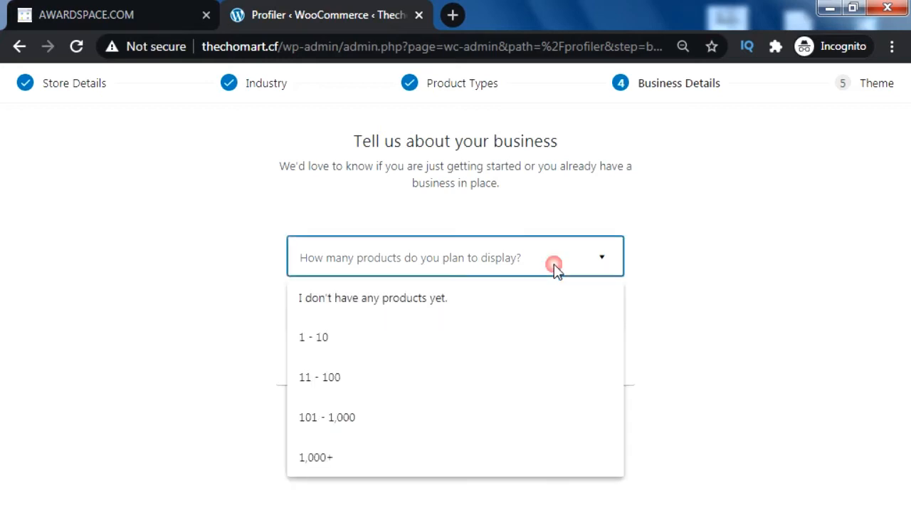
pyautogui.click(353, 391)
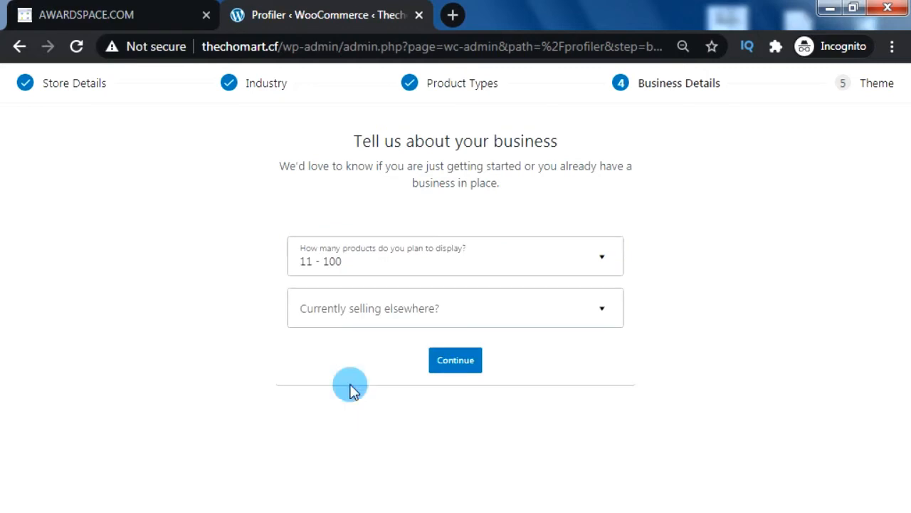
pyautogui.click(458, 314)
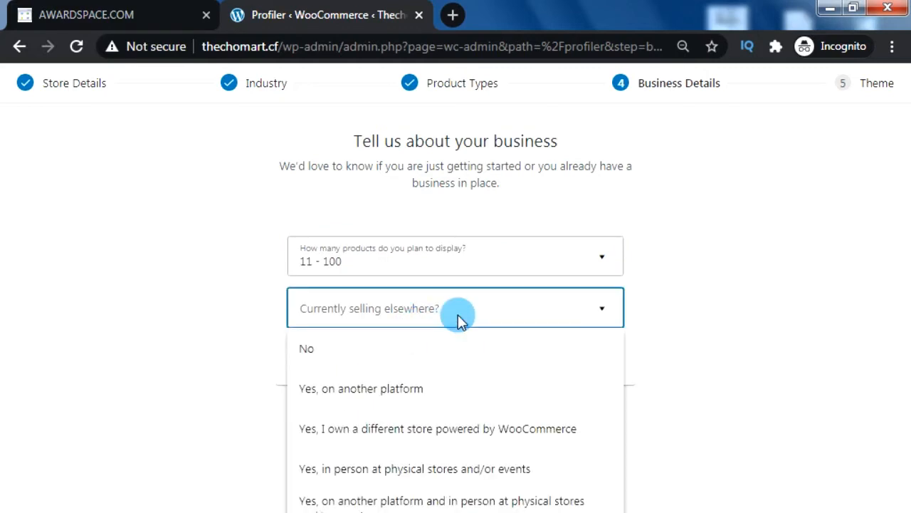
pyautogui.click(423, 349)
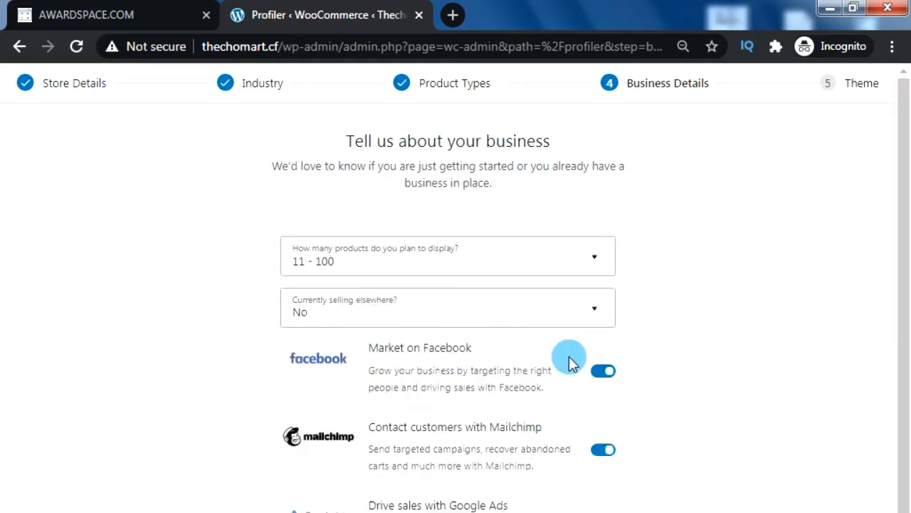
pyautogui.scroll(-1, 569, 356)
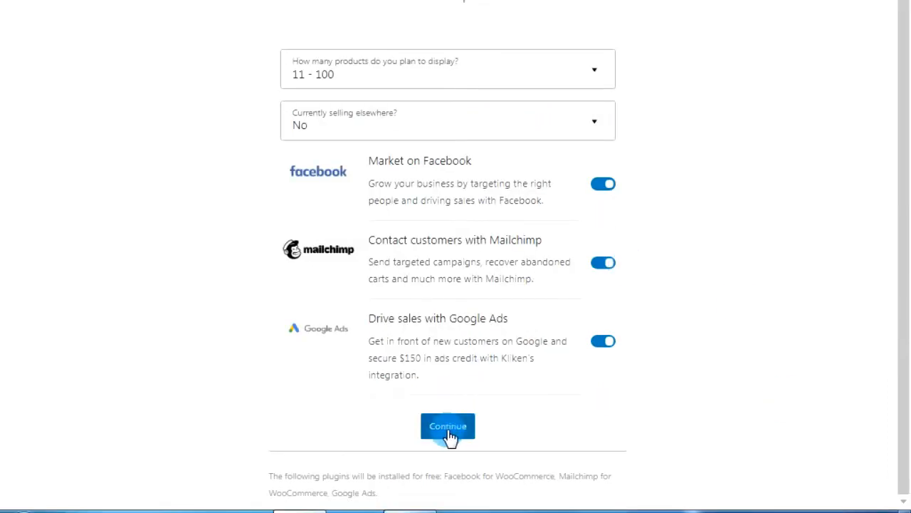
pyautogui.click(449, 430)
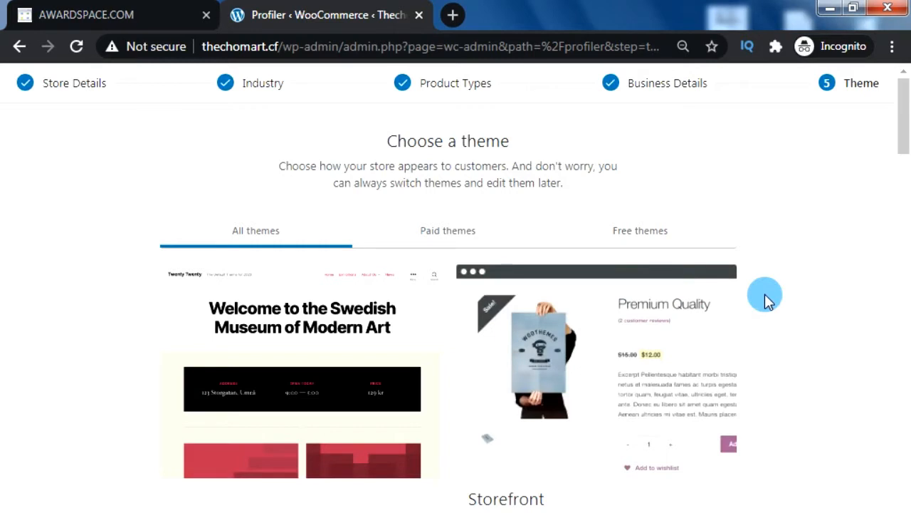
# Step: Skip the theme step and decline the Jetpack and WooCommerce Services offer
pyautogui.scroll(-15, 775, 299)
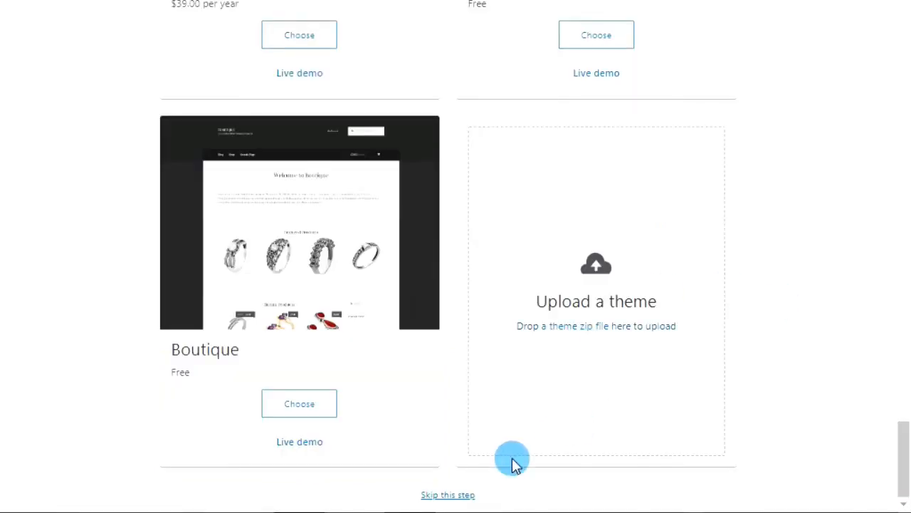
pyautogui.click(434, 495)
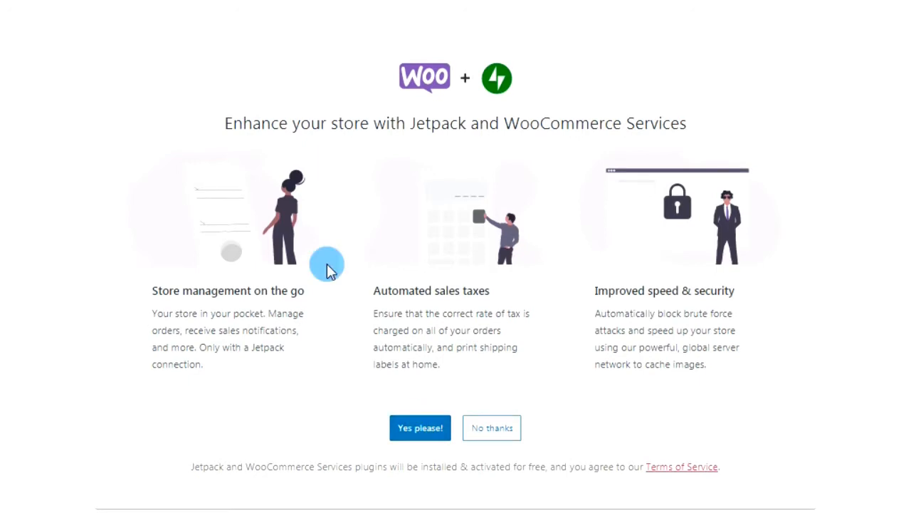
pyautogui.click(501, 430)
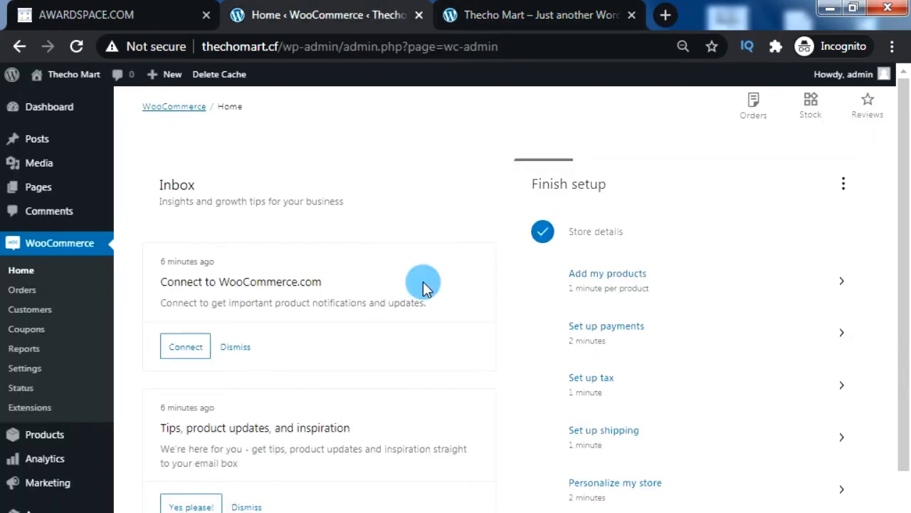
# Step: Open a blank product form through Products > Add New in the admin sidebar
pyautogui.scroll(-3, 423, 289)
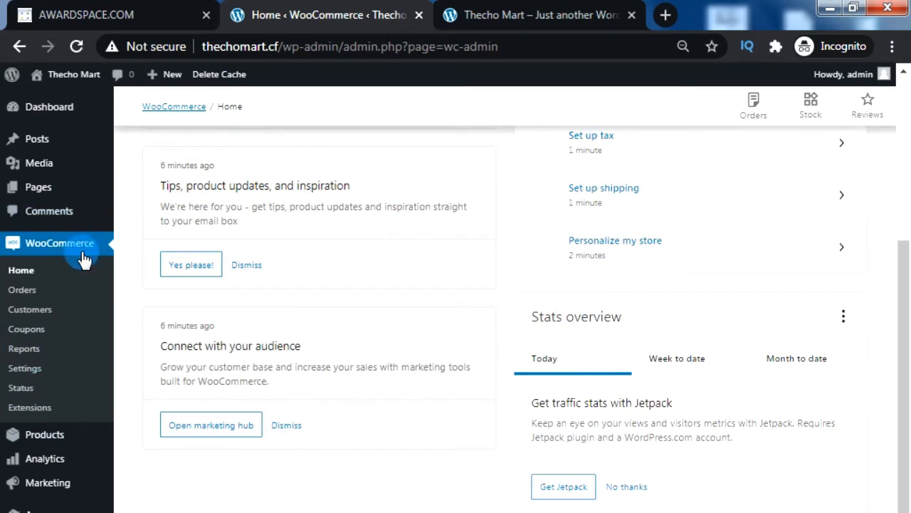
pyautogui.moveTo(42, 442)
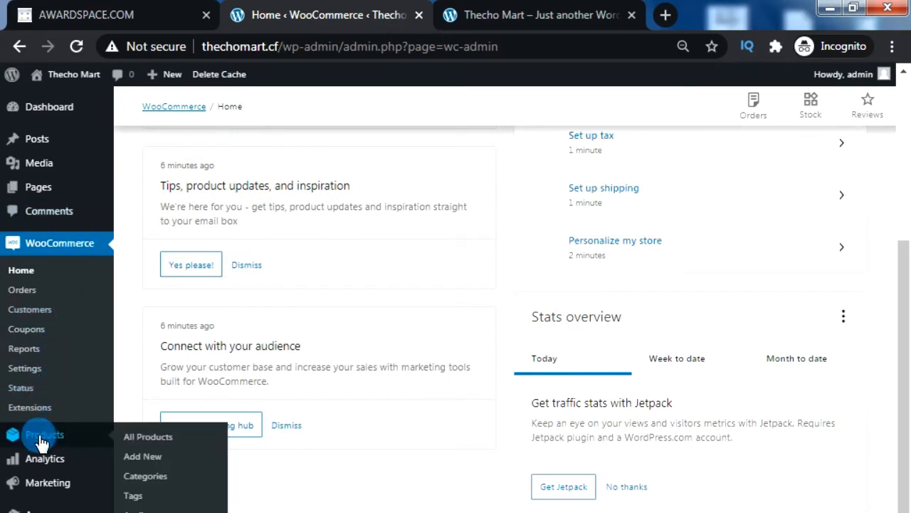
pyautogui.click(157, 461)
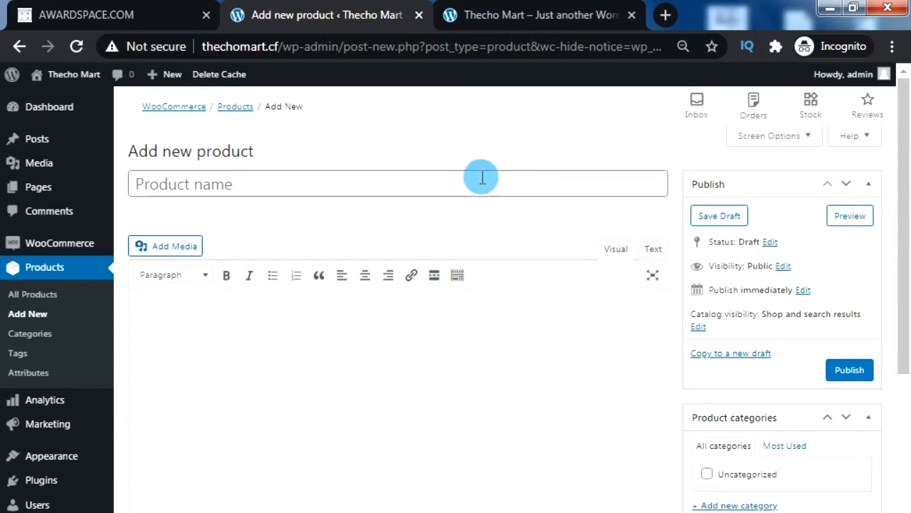
# Step: Enter 'Very Famouse Painting' as the product name
pyautogui.click(467, 183)
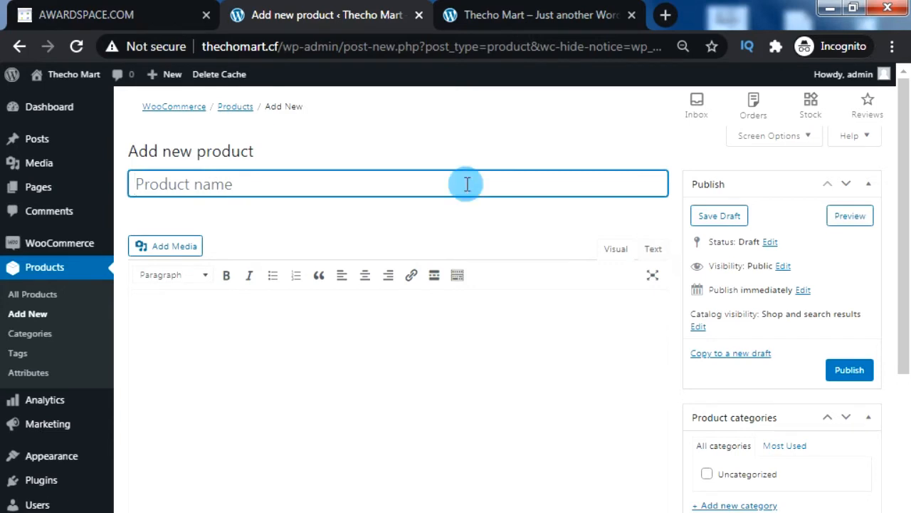
pyautogui.write('F')
pyautogui.press('BackSpace')
pyautogui.write('V')
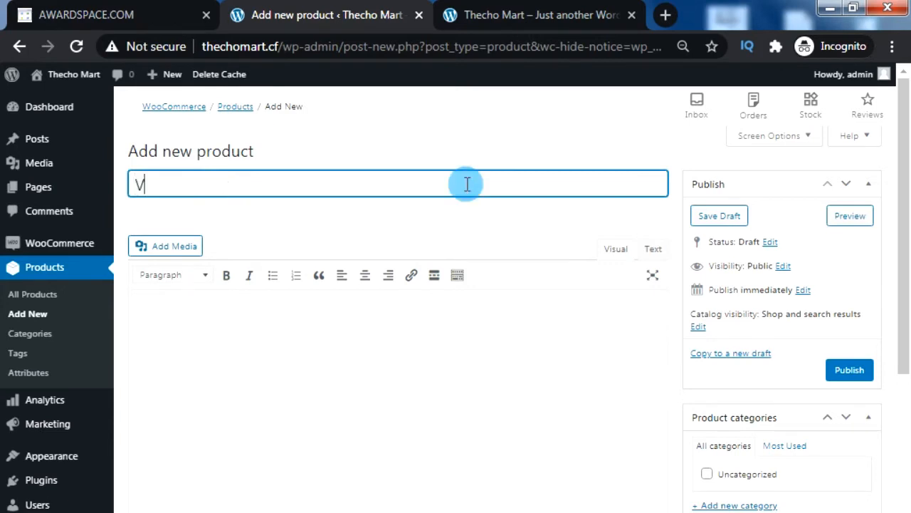
pyautogui.write('ery Famouse Painting')
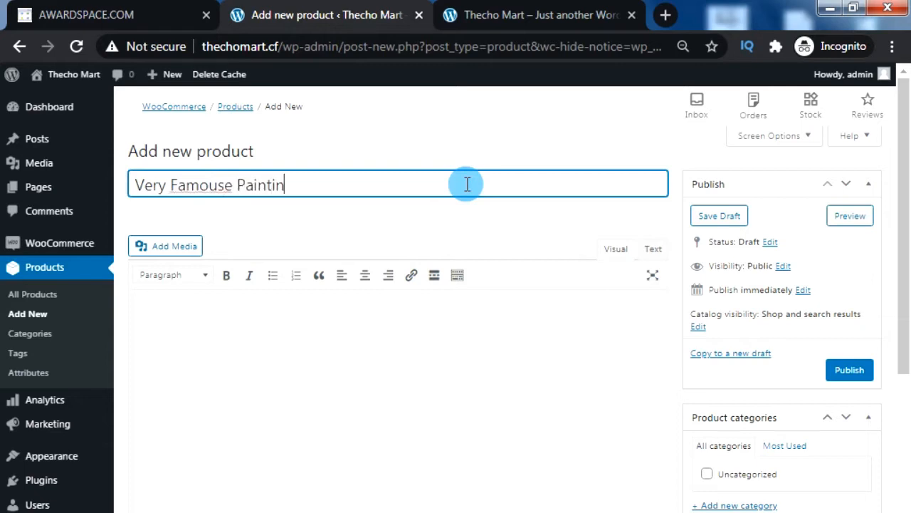
# Step: Write the description 'It is very famous painting all over the world.' and paste extra copies
pyautogui.scroll(-2, 303, 316)
pyautogui.click(226, 230)
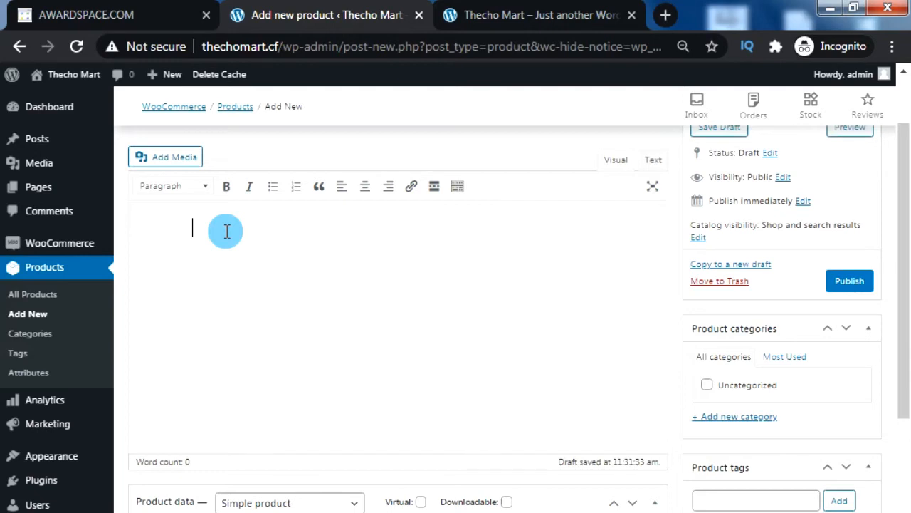
pyautogui.write('It is ver')
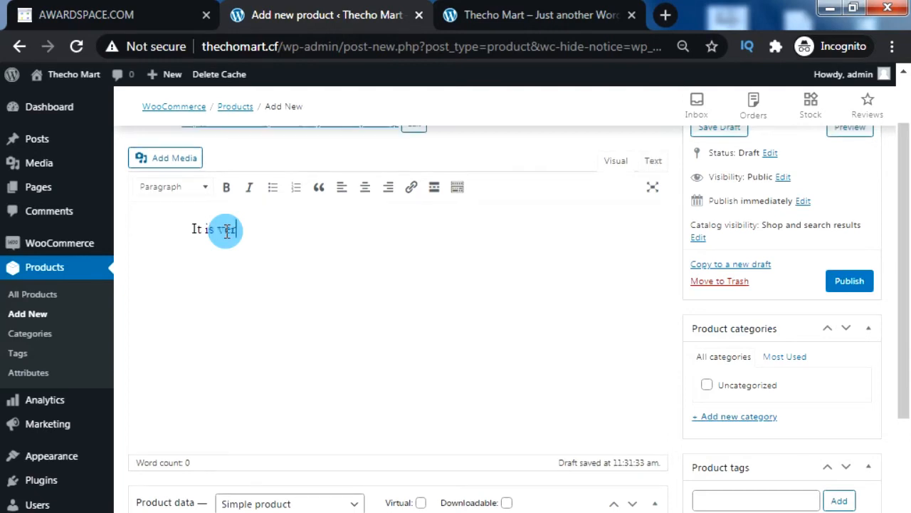
pyautogui.write('y famous pain')
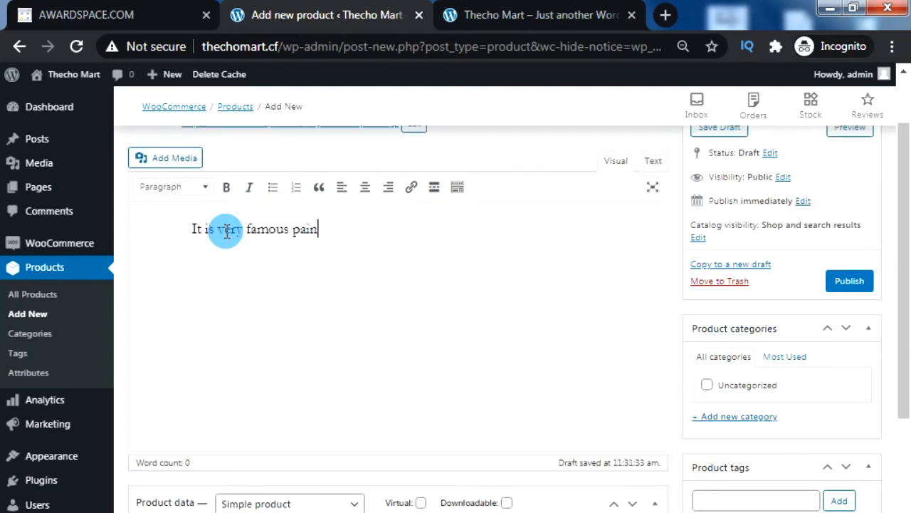
pyautogui.write('ting all over the world.')
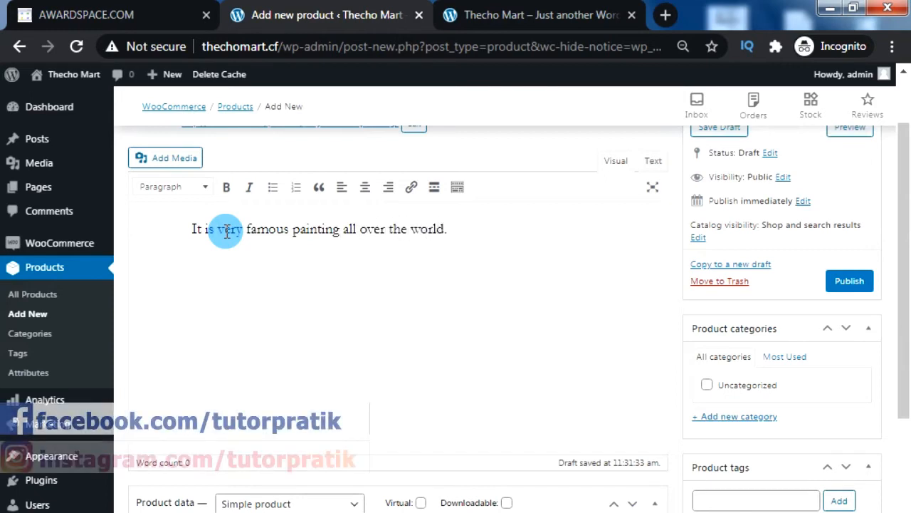
pyautogui.hotkey('ctrl', 'a')
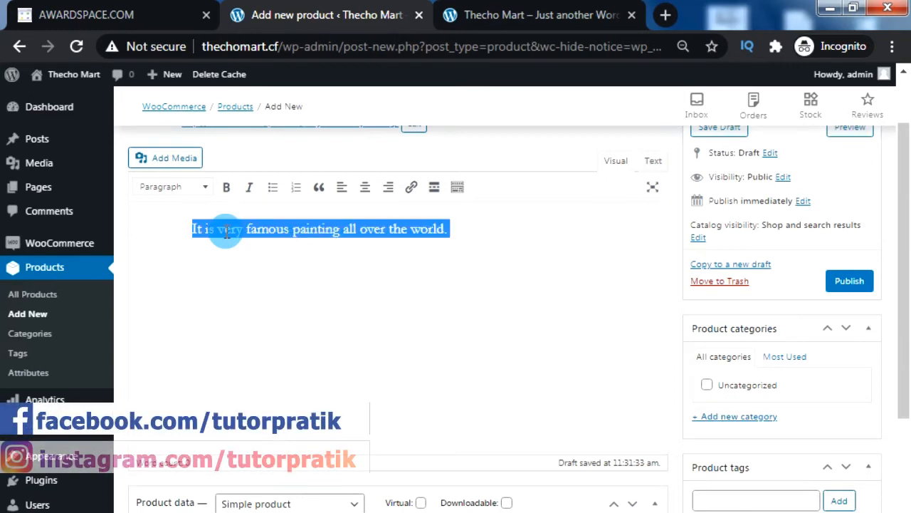
pyautogui.hotkey('ctrl', 'c')
pyautogui.hotkey('ctrl', 'v')
pyautogui.hotkey('ctrl', 'v')
pyautogui.hotkey('ctrl', 'v')
pyautogui.hotkey('ctrl', 'v')
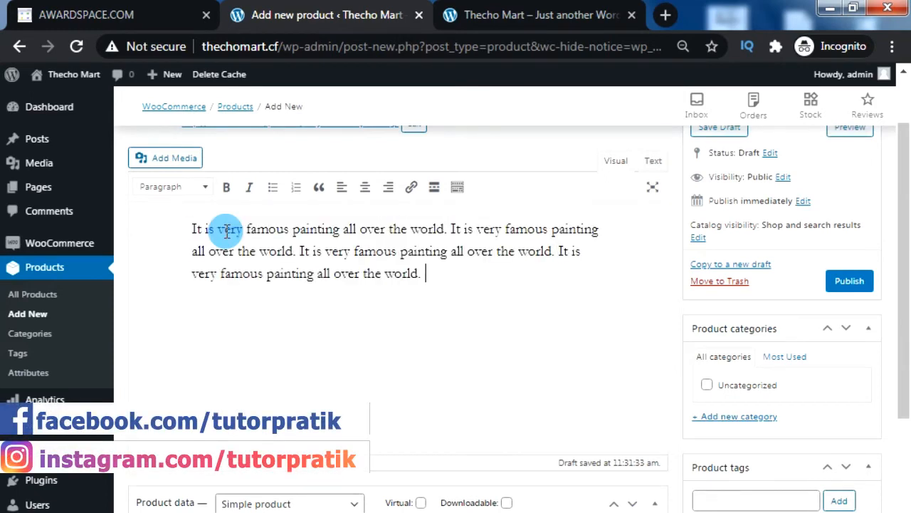
# Step: Keep Simple product, set regular price 1200 and sale price 980, then save
pyautogui.scroll(-5, 307, 263)
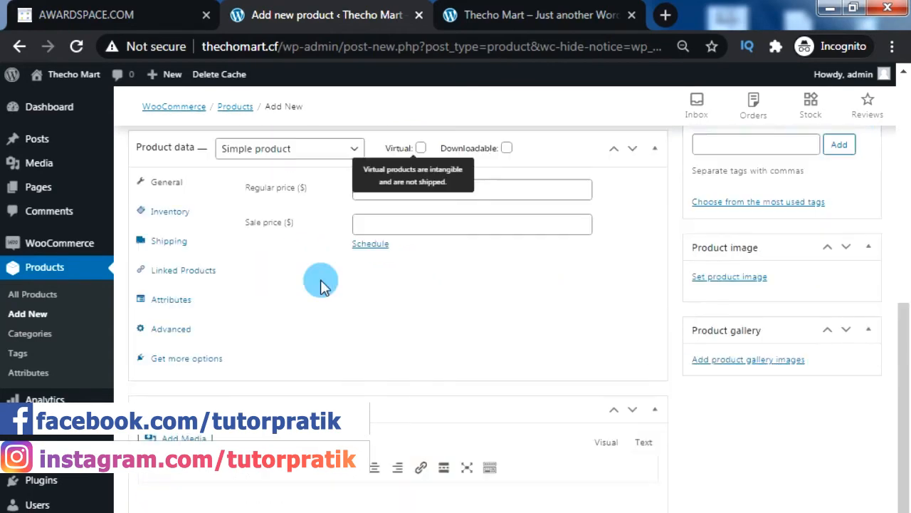
pyautogui.click(307, 151)
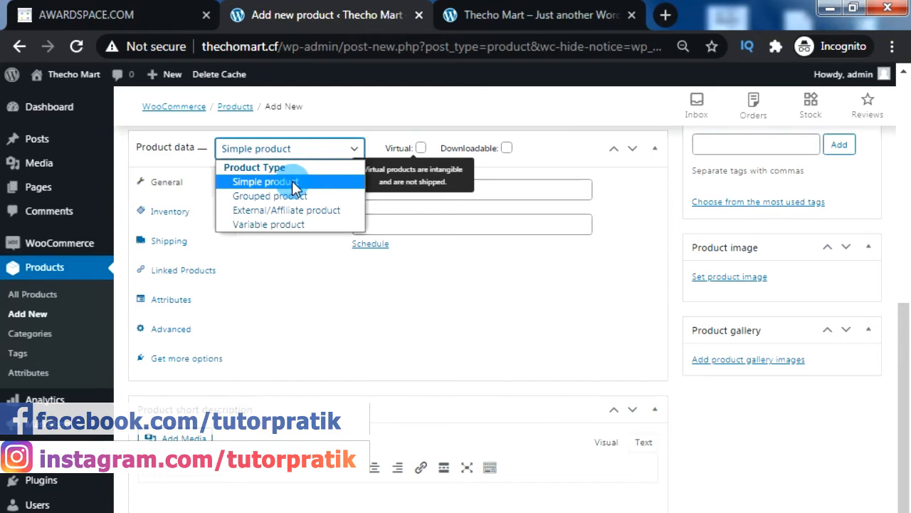
pyautogui.click(292, 181)
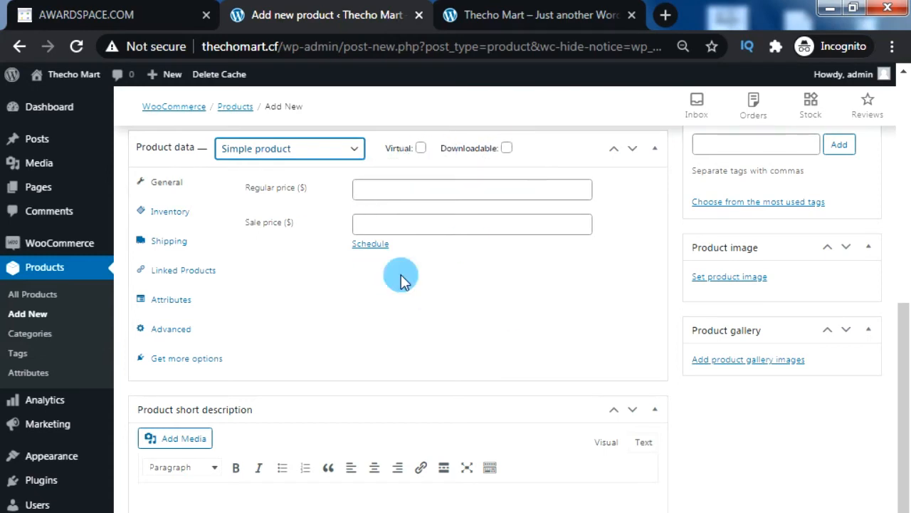
pyautogui.click(441, 186)
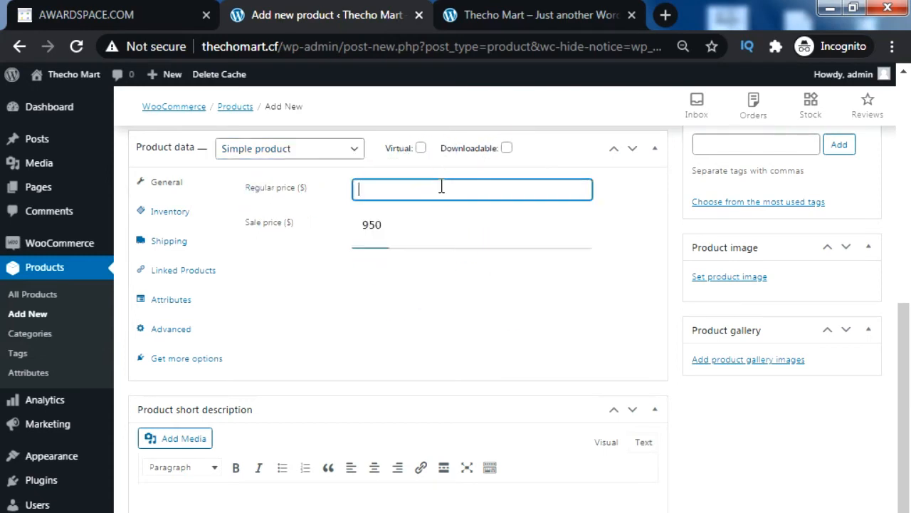
pyautogui.write('1200')
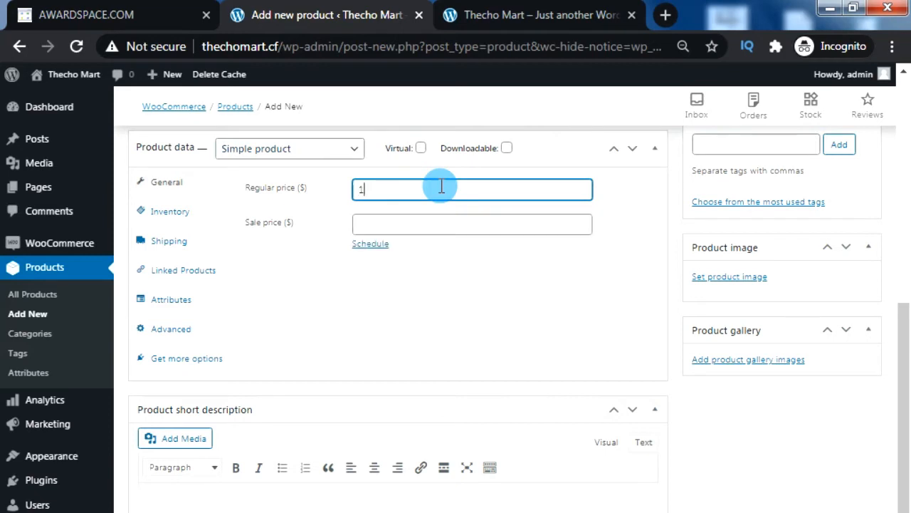
pyautogui.doubleClick(380, 190)
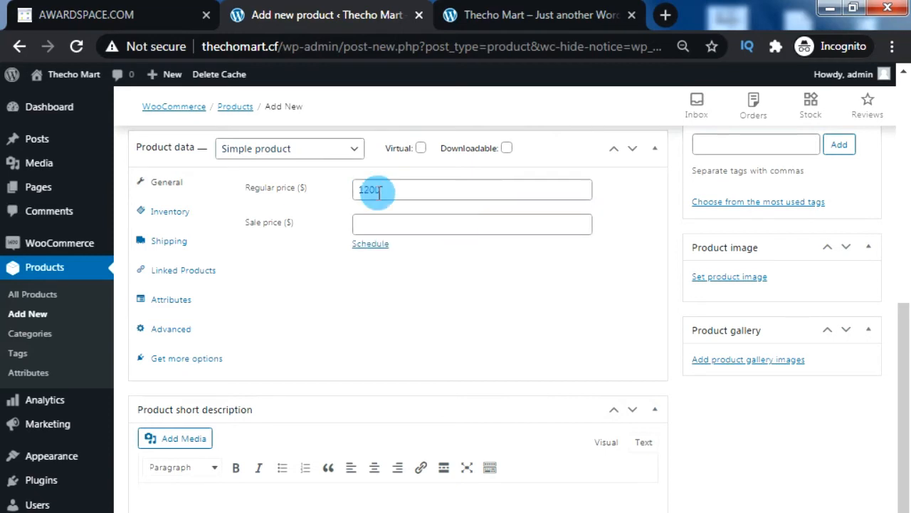
pyautogui.click(415, 225)
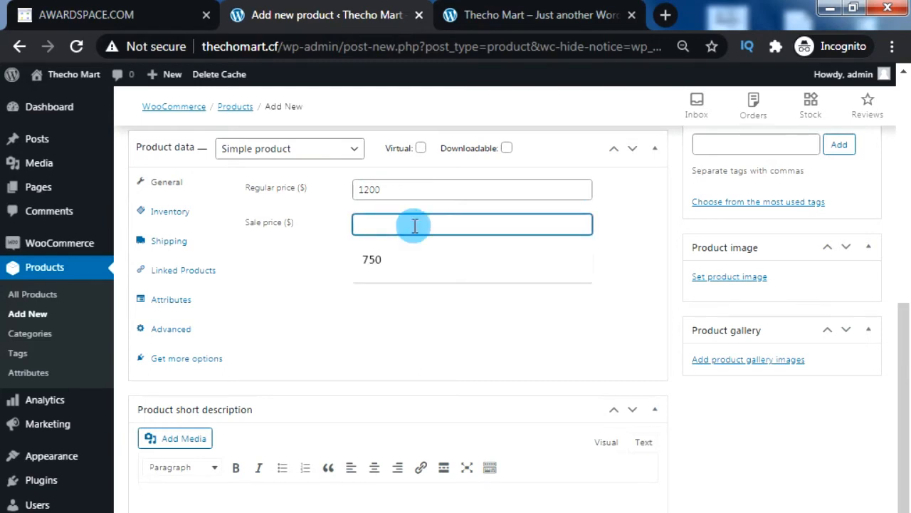
pyautogui.write('980')
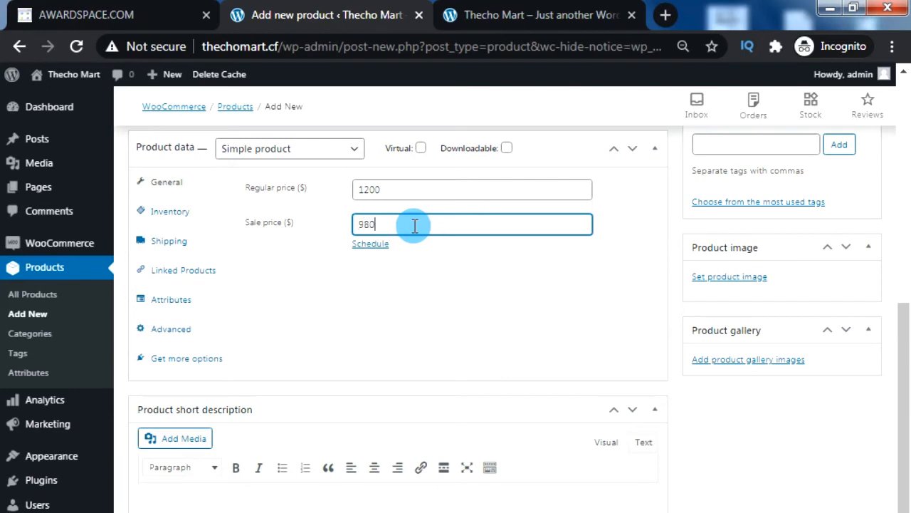
pyautogui.press('Return')
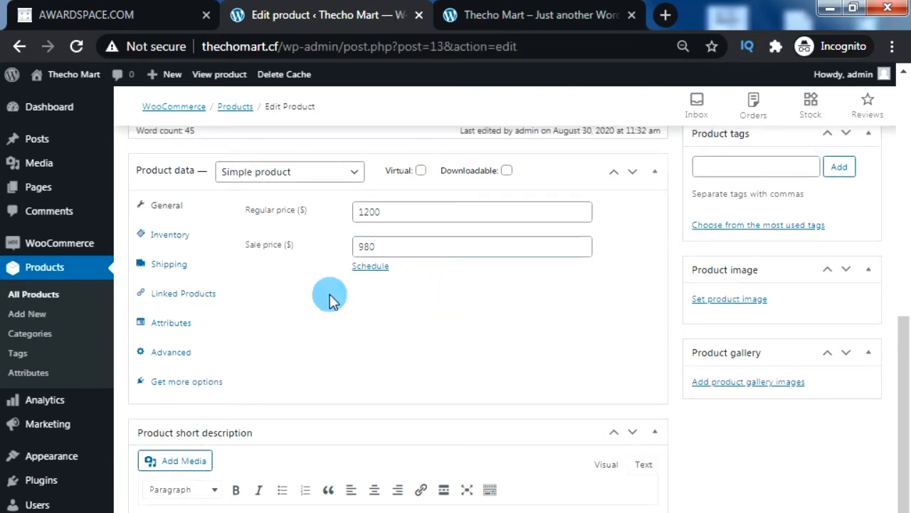
# Step: Review the Inventory, Shipping, Linked Products, Attributes and Advanced product data tabs
pyautogui.click(171, 238)
pyautogui.click(168, 264)
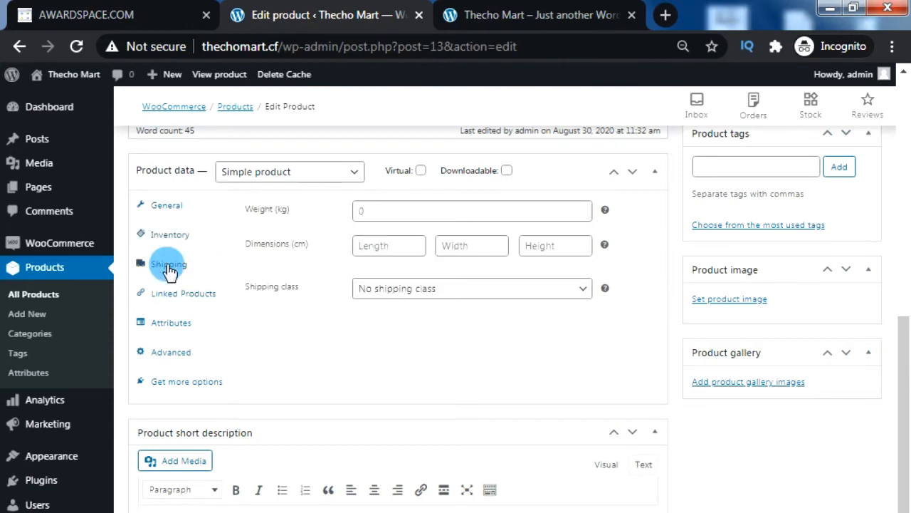
pyautogui.click(172, 296)
pyautogui.click(171, 324)
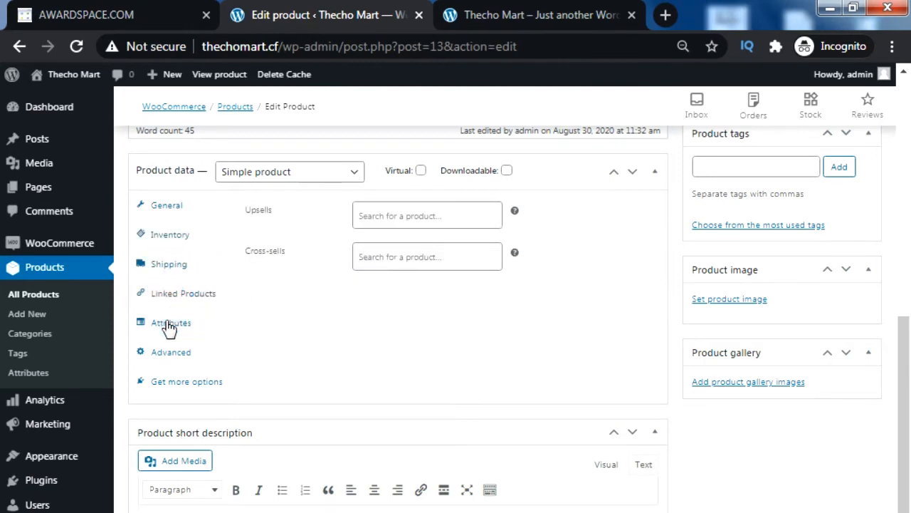
pyautogui.click(183, 354)
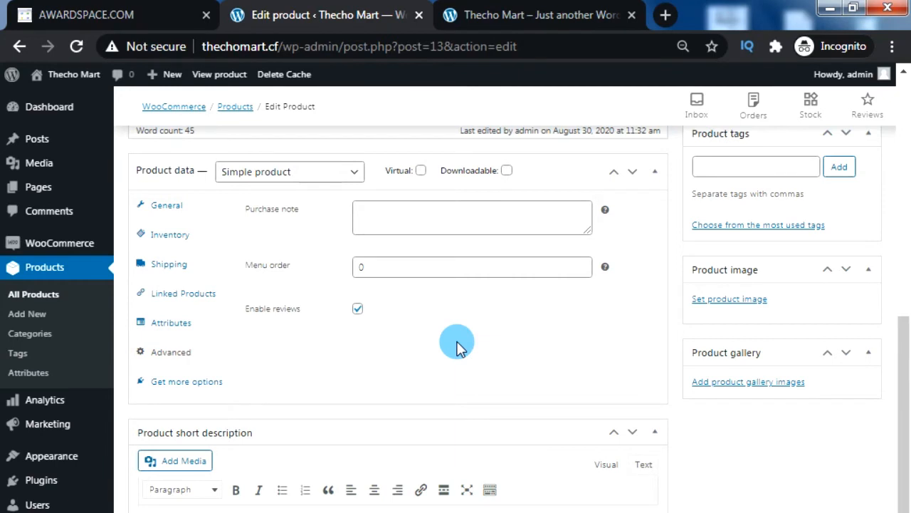
# Step: Paste 'Dimensions: 50*70 inch' into the short description and start adding a product category
pyautogui.scroll(-2, 477, 328)
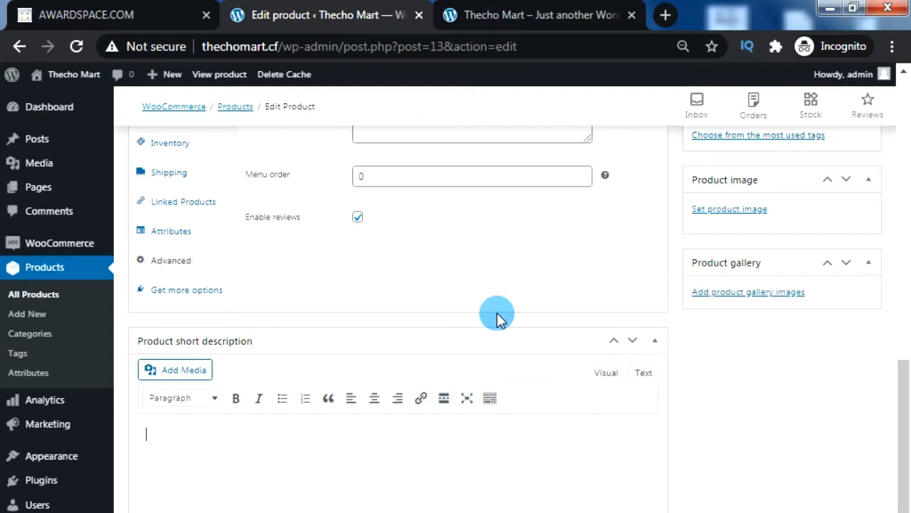
pyautogui.write('Dimensions: 50*70 inch')
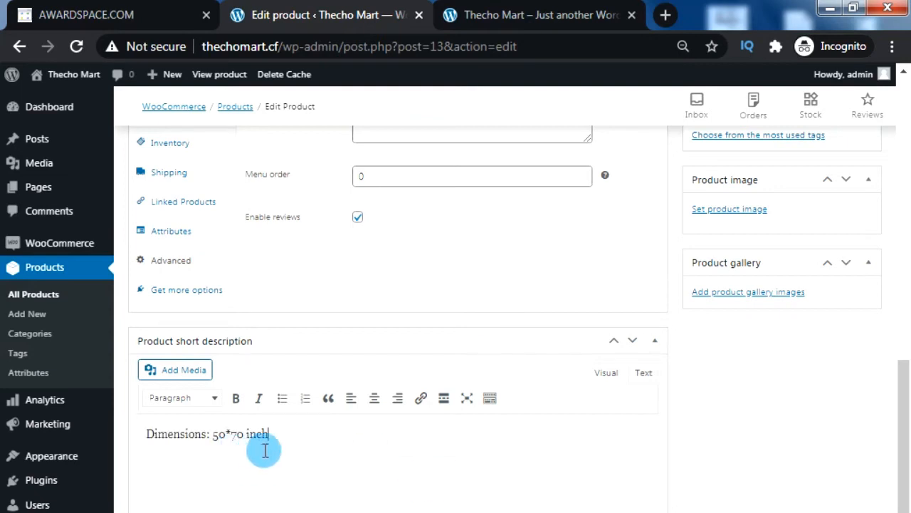
pyautogui.scroll(5, 803, 460)
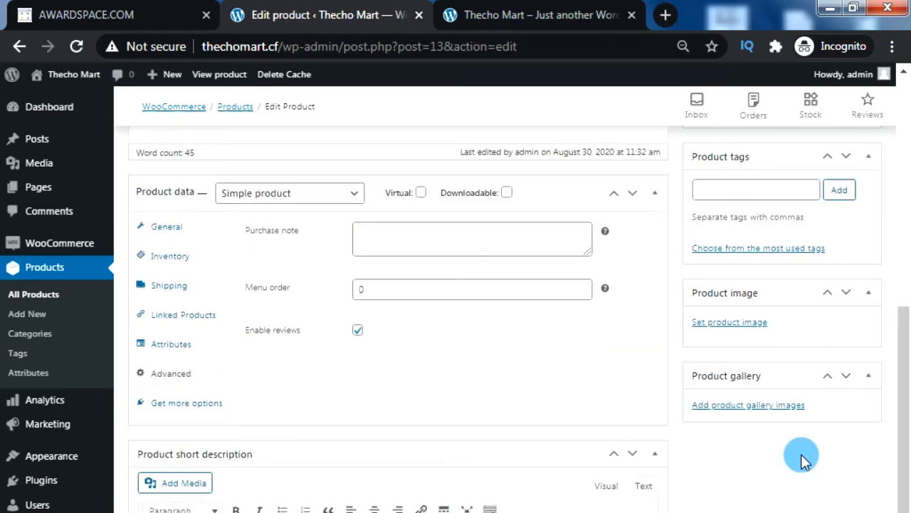
pyautogui.scroll(3, 776, 431)
pyautogui.scroll(-4, 769, 432)
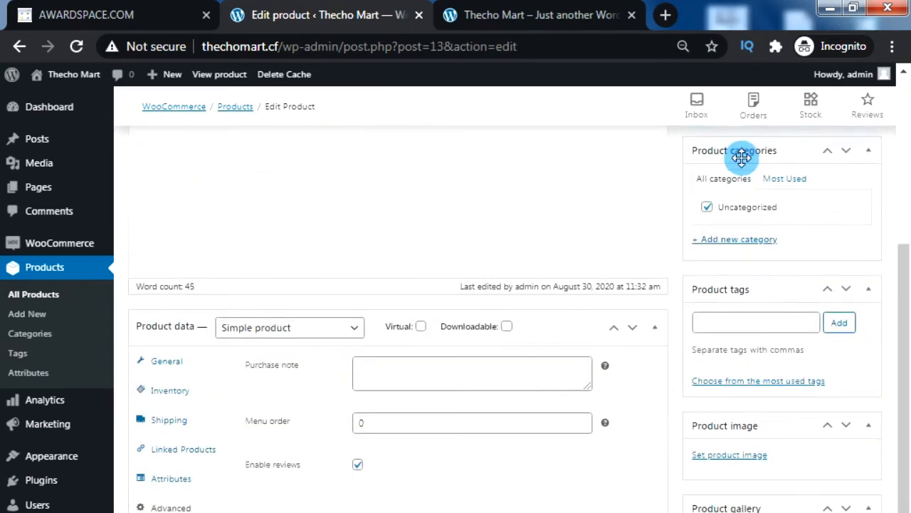
pyautogui.click(741, 242)
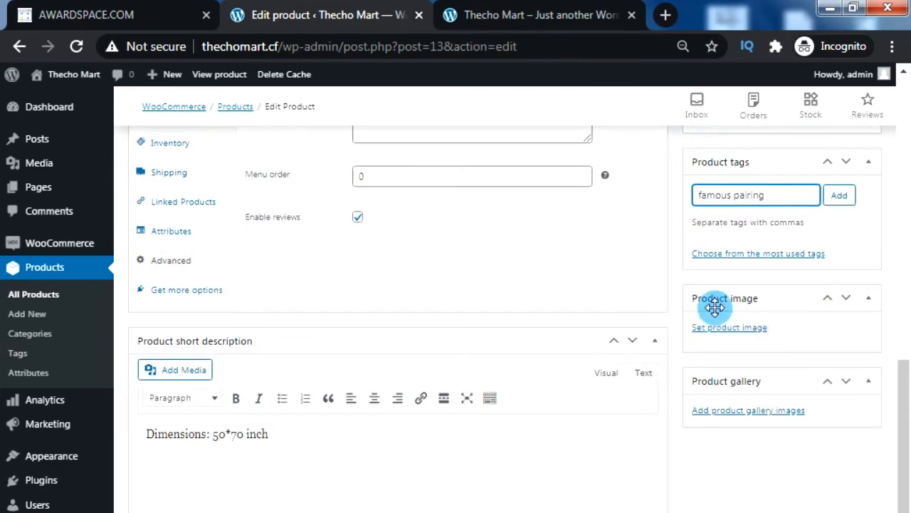
# Step: Upload painting.jpg and set it as the product image
pyautogui.click(732, 331)
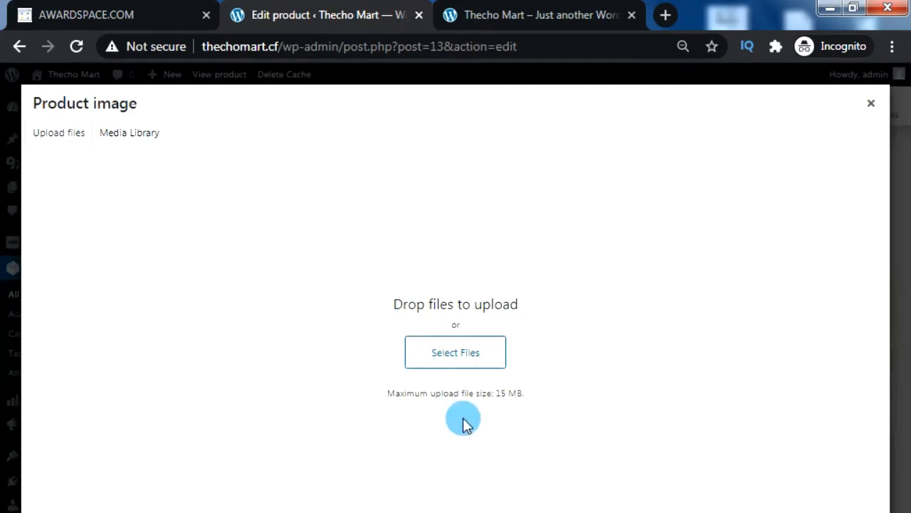
pyautogui.click(456, 353)
pyautogui.click(343, 419)
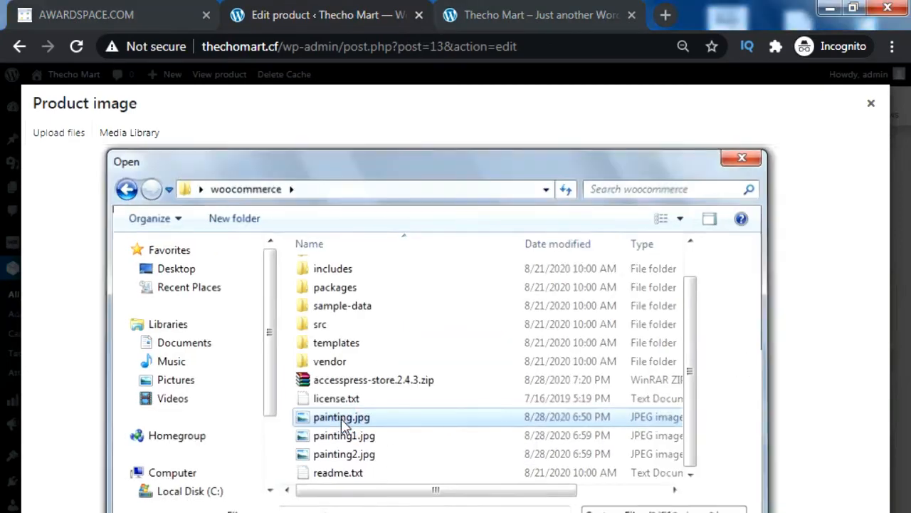
pyautogui.doubleClick(341, 418)
pyautogui.click(829, 493)
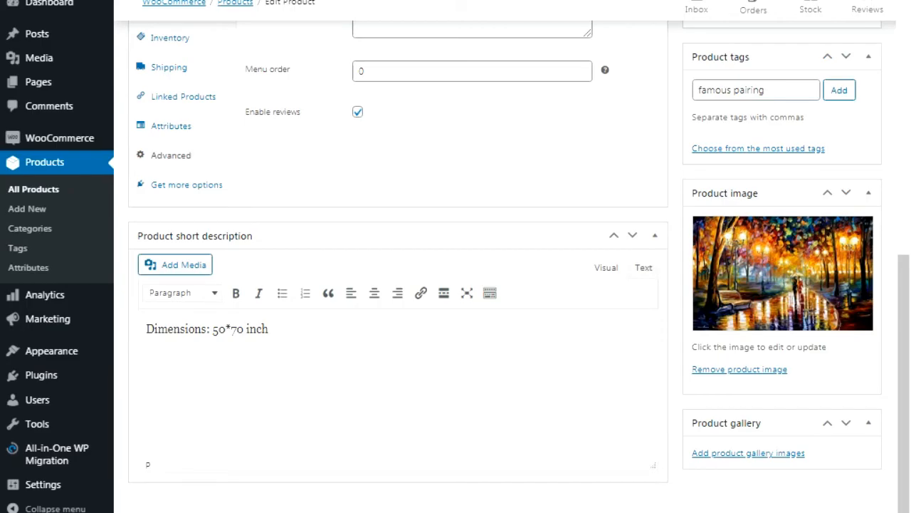
# Step: Upload painting2.jpg and add it to the product gallery
pyautogui.click(767, 457)
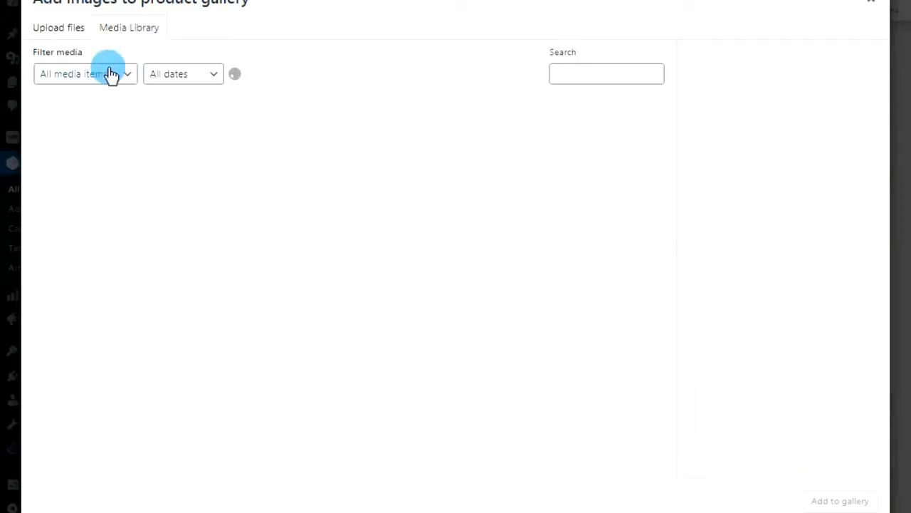
pyautogui.click(60, 36)
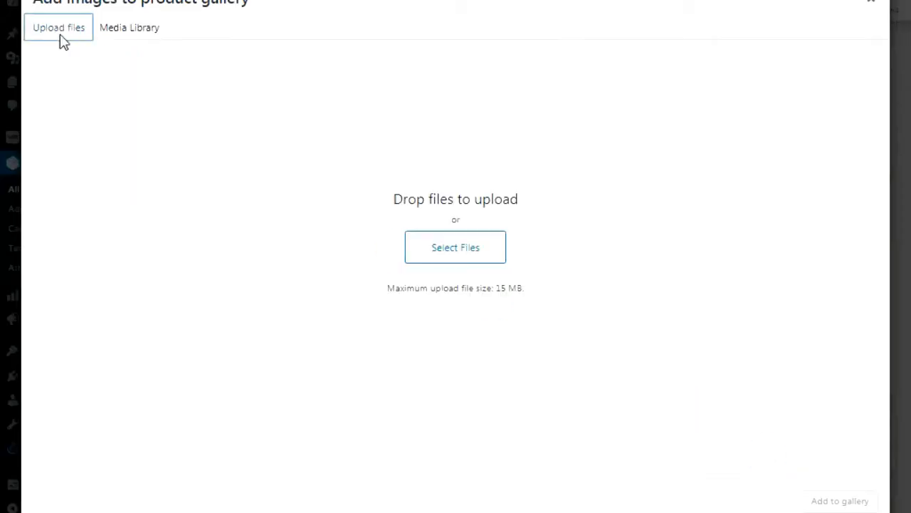
pyautogui.click(472, 260)
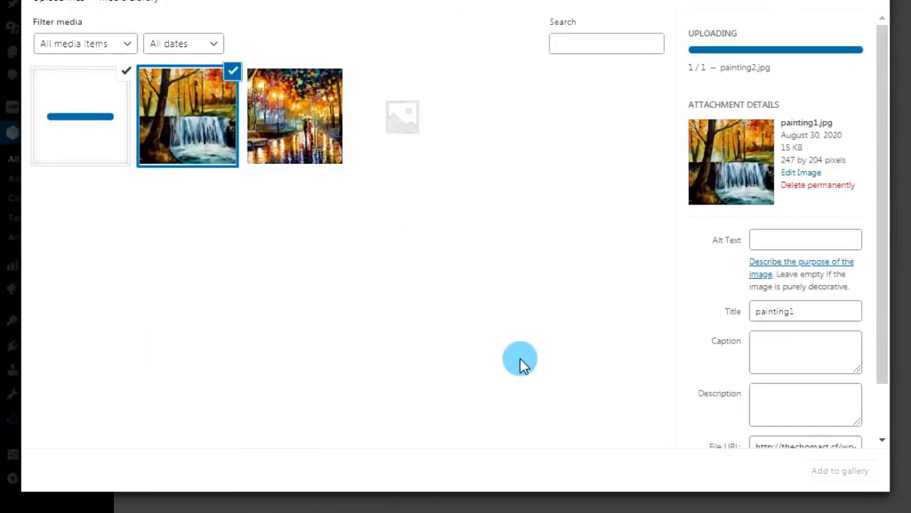
pyautogui.click(840, 472)
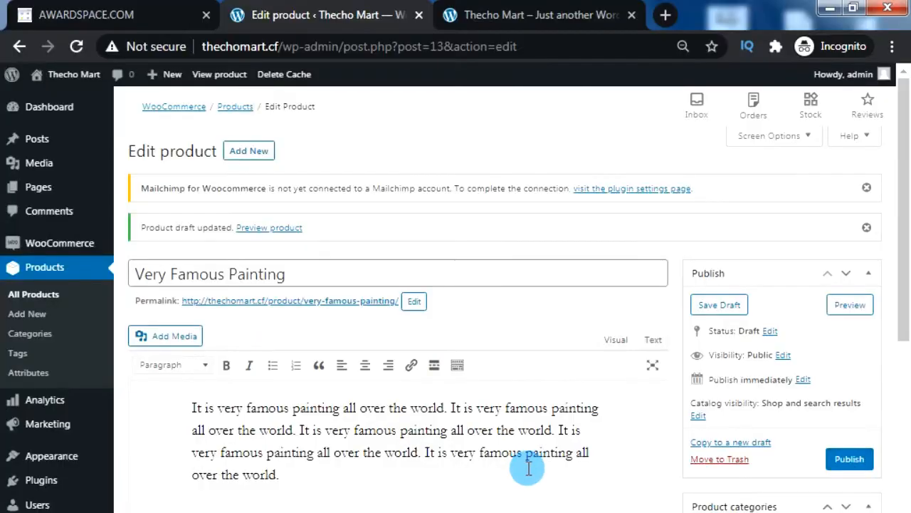
# Step: Publish the painting product and switch to the Thecho Mart storefront tab
pyautogui.click(849, 459)
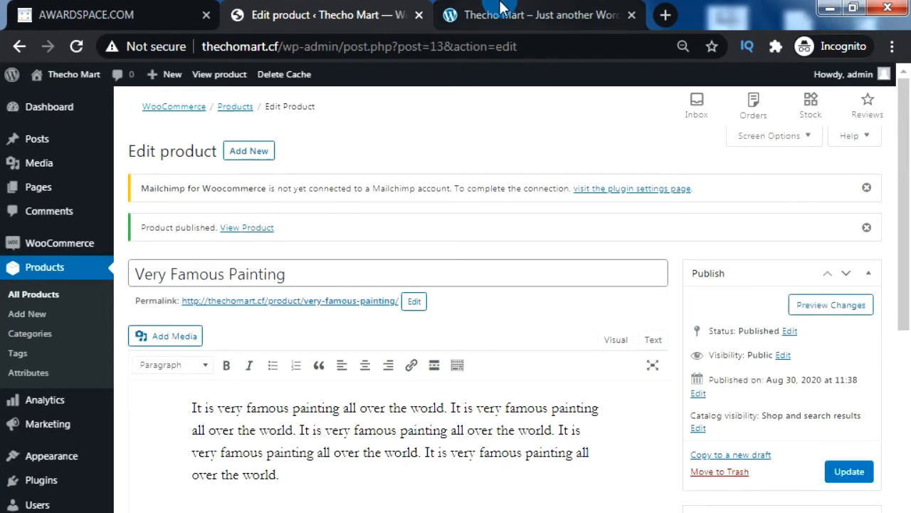
pyautogui.click(534, 14)
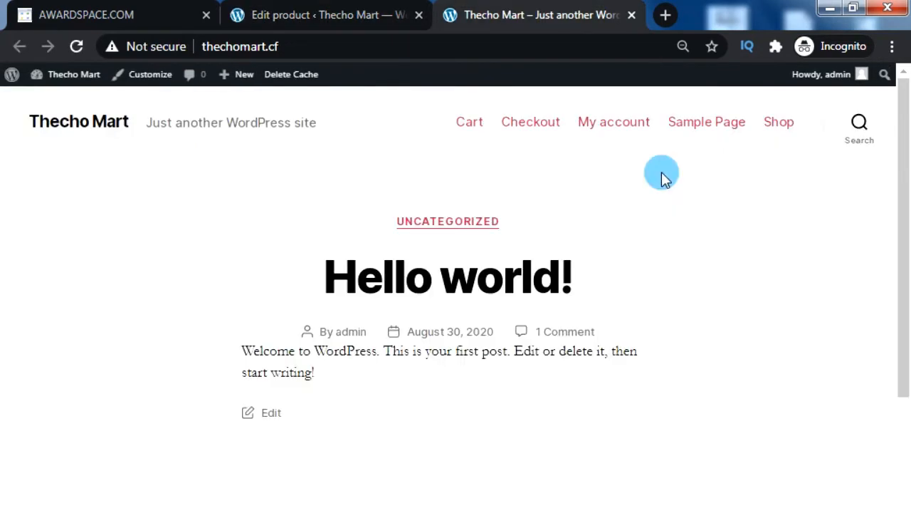
# Step: Confirm the Shop lists Very Famous Painting at $980.00, then return to the WooCommerce admin
pyautogui.click(783, 124)
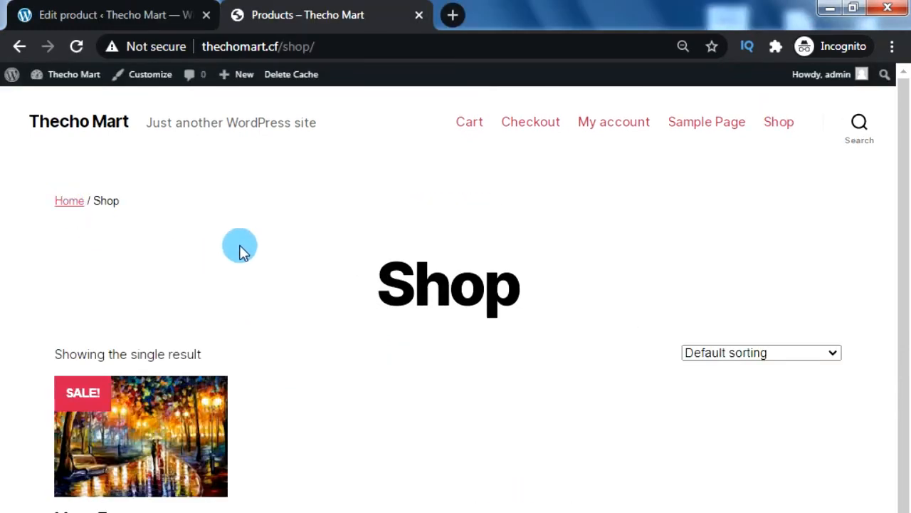
pyautogui.scroll(-2, 238, 322)
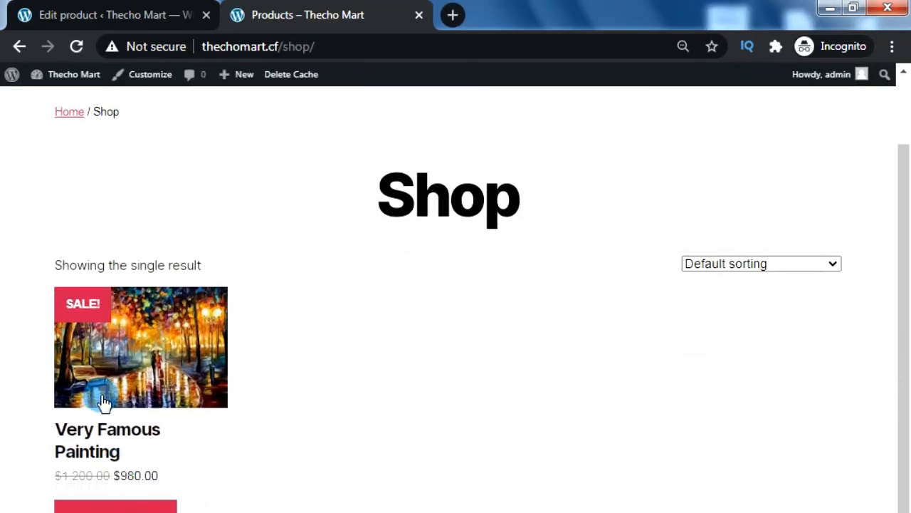
pyautogui.scroll(-1, 285, 410)
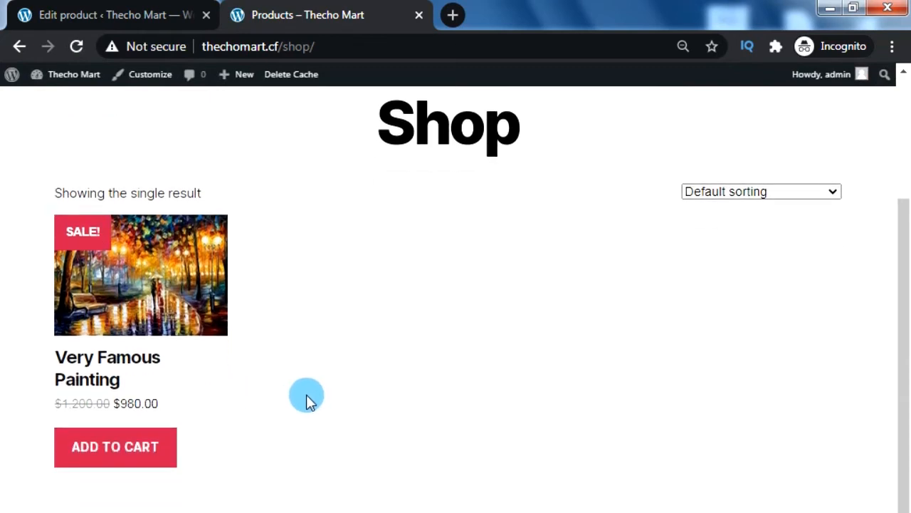
pyautogui.scroll(1, 223, 256)
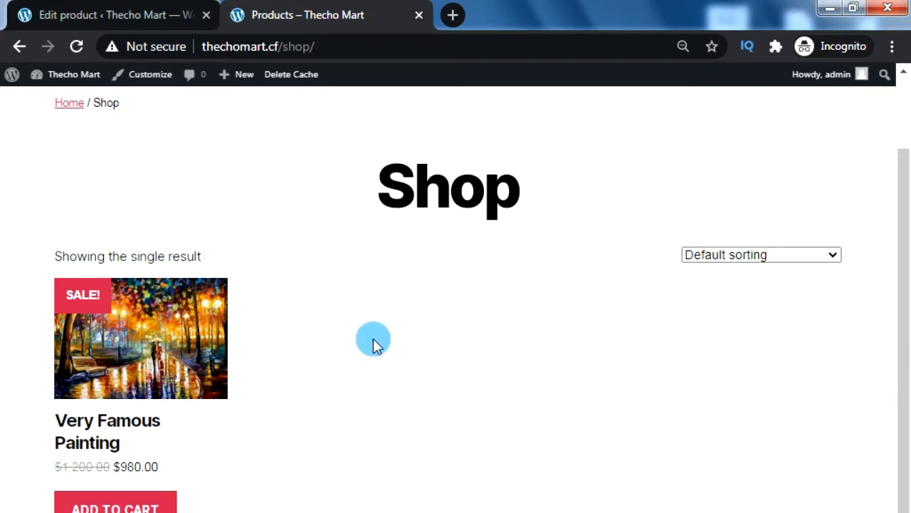
pyautogui.click(124, 13)
pyautogui.click(45, 247)
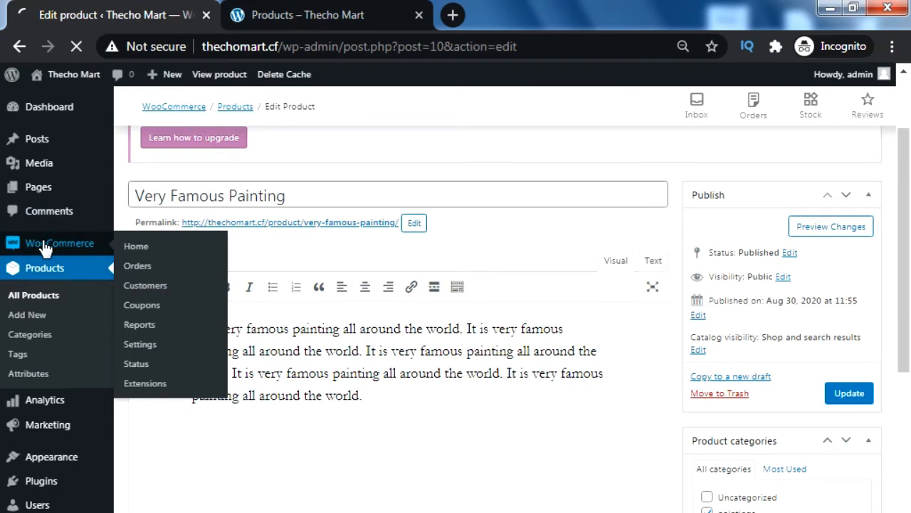
# Step: From WooCommerce Home, start payment setup and connect PayPal Checkout to a PayPal account
pyautogui.click(44, 246)
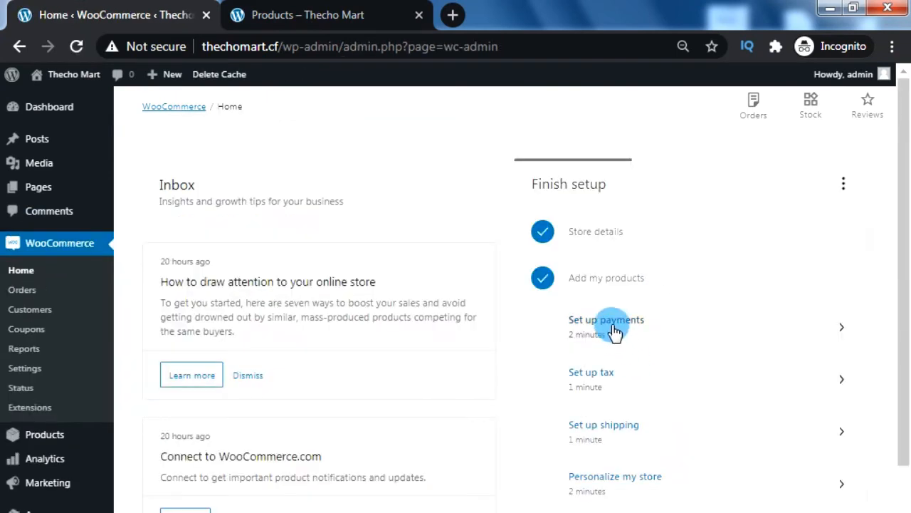
pyautogui.click(613, 330)
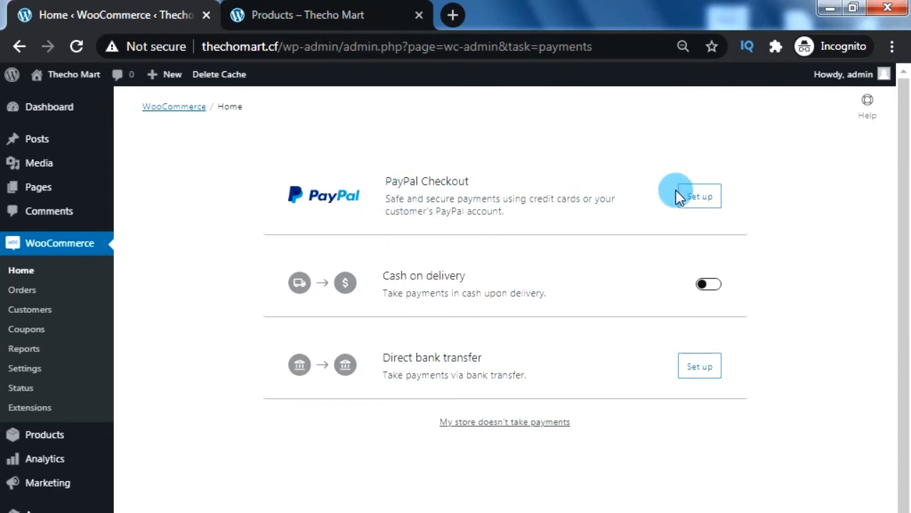
pyautogui.click(701, 200)
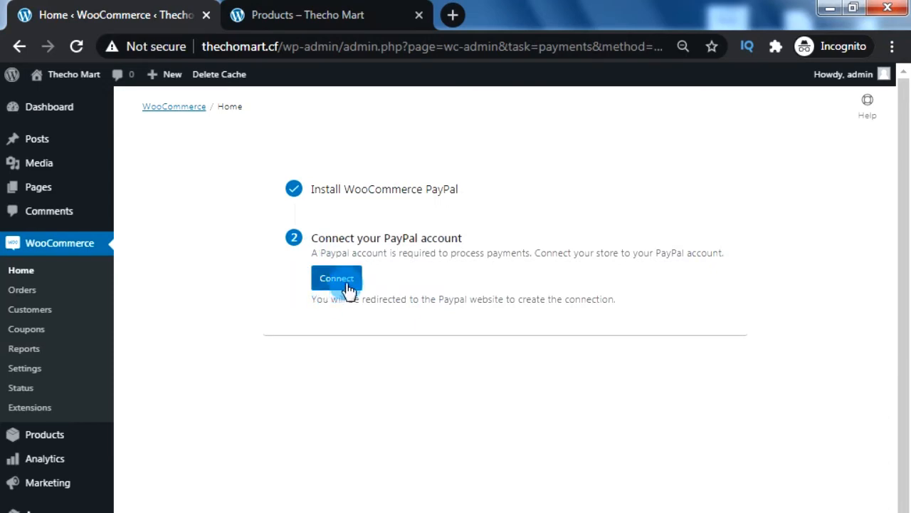
pyautogui.click(347, 279)
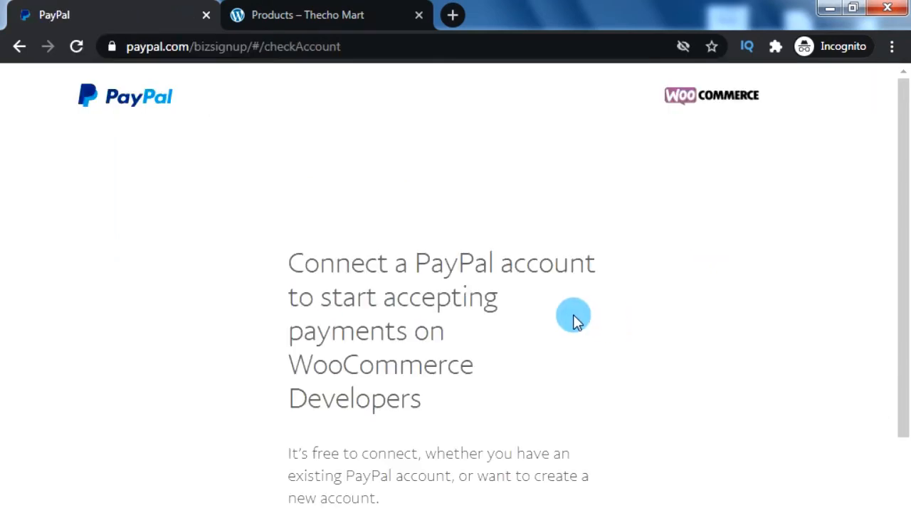
# Step: Scroll through PayPal's account-connection form without completing it
pyautogui.scroll(-4, 370, 280)
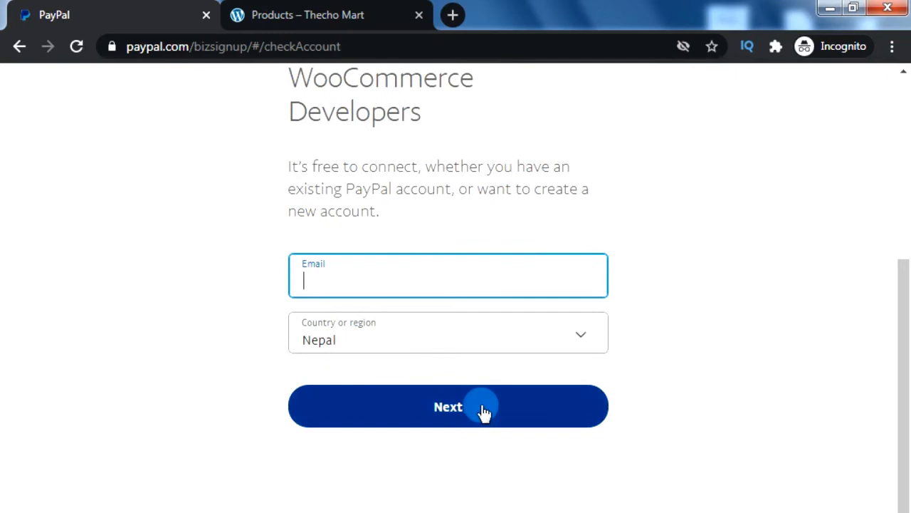
pyautogui.scroll(4, 643, 336)
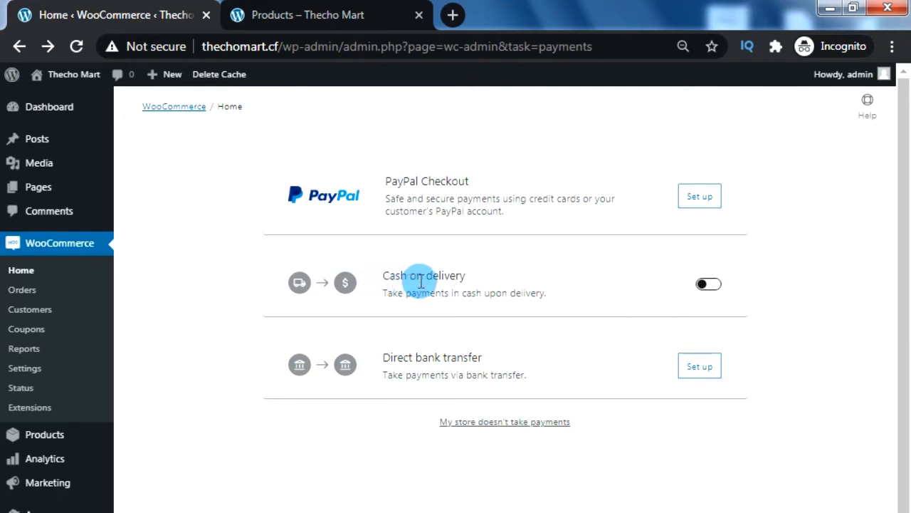
# Step: Turn on Cash on delivery, finish the shipping task, and open Personalize my store
pyautogui.click(709, 284)
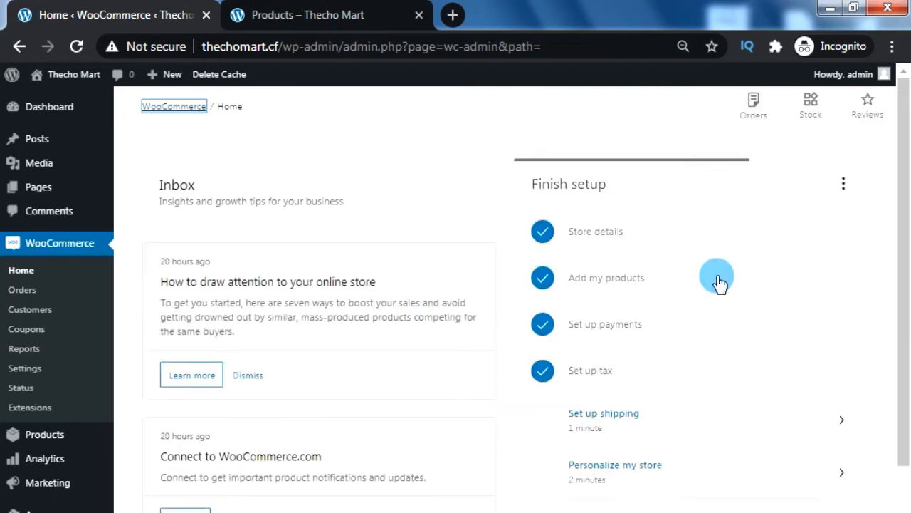
pyautogui.scroll(-3, 718, 282)
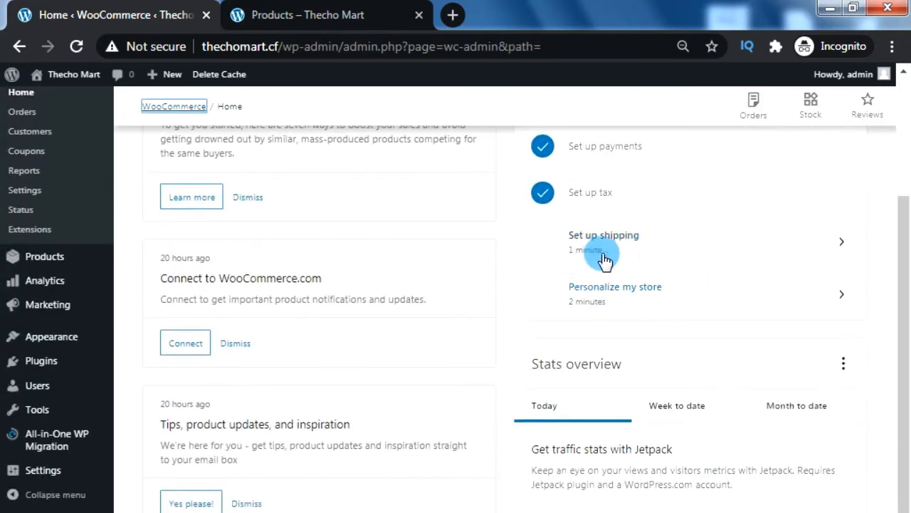
pyautogui.click(636, 248)
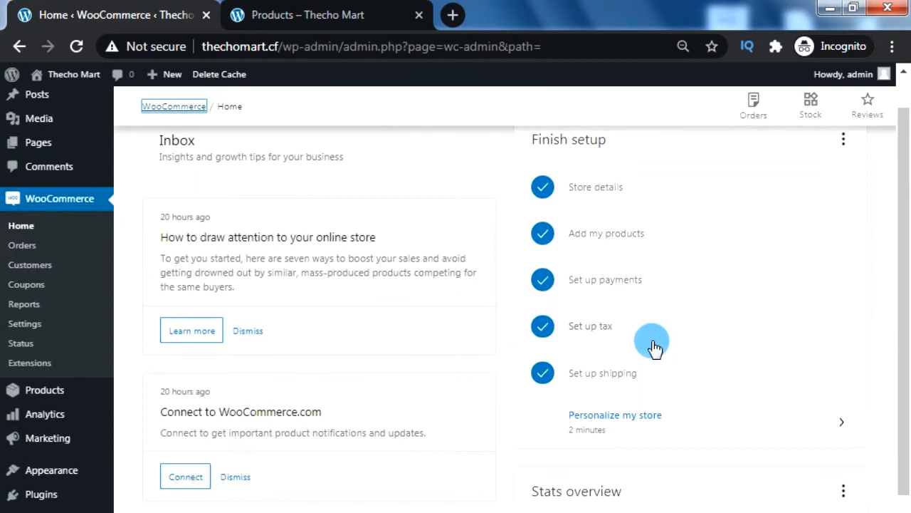
pyautogui.scroll(-2, 663, 345)
pyautogui.click(620, 332)
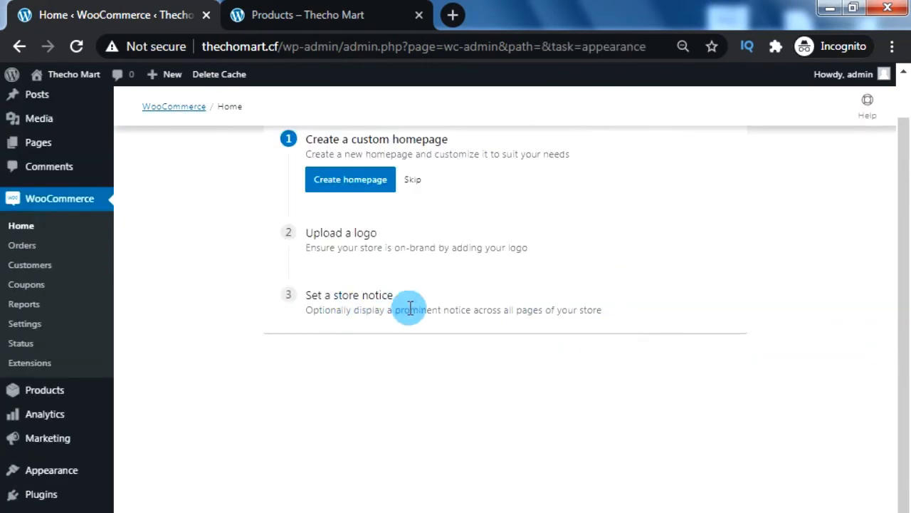
# Step: Preview the Shop page, then create the custom homepage, skip the store logo, and complete Personalize my store
pyautogui.scroll(1, 411, 303)
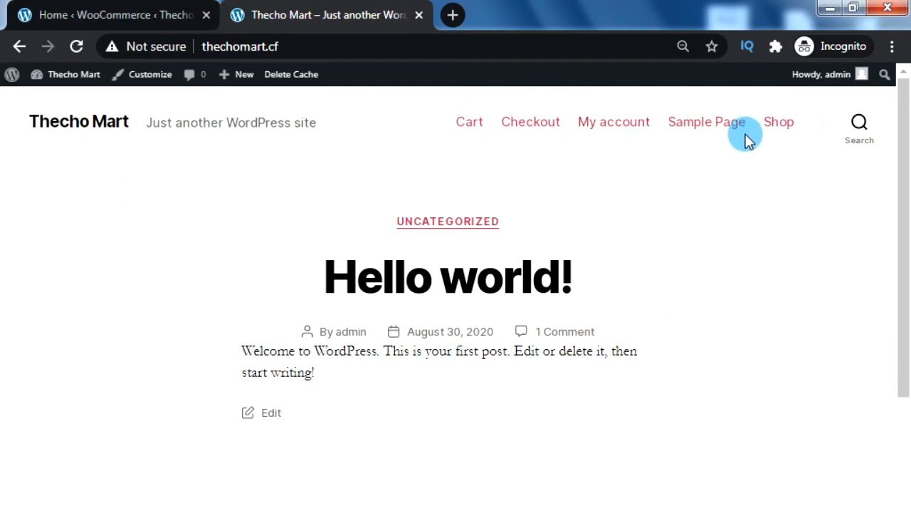
pyautogui.click(779, 123)
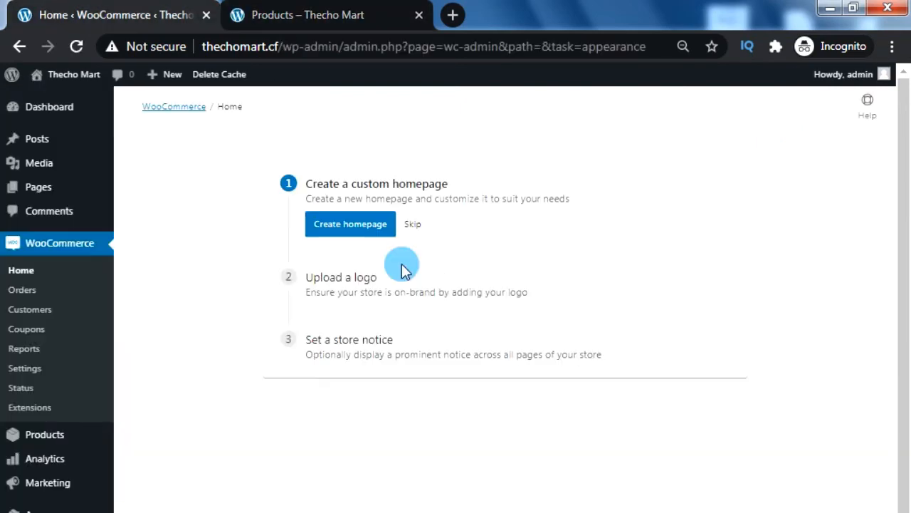
pyautogui.click(354, 235)
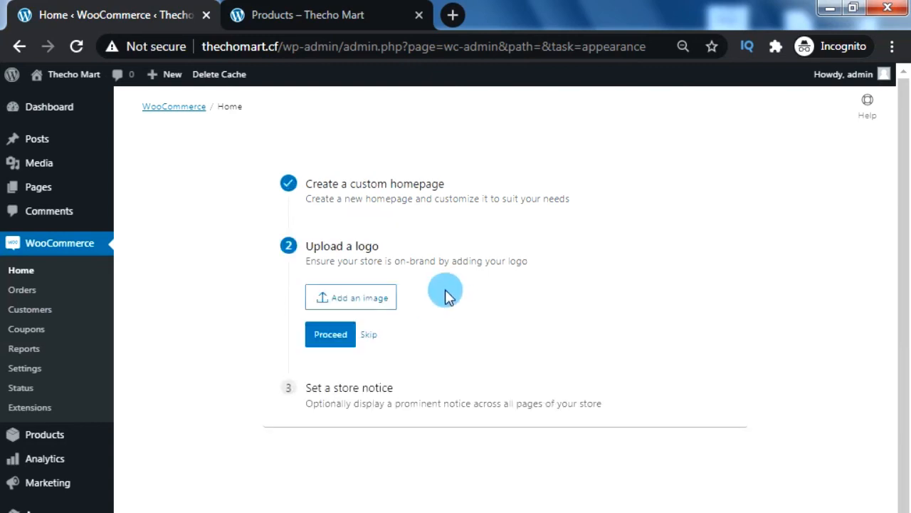
pyautogui.click(370, 334)
pyautogui.click(349, 411)
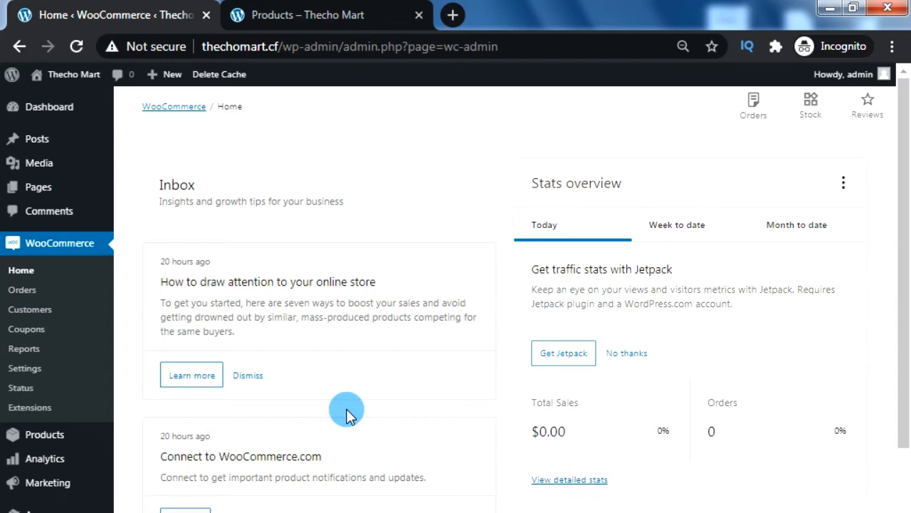
# Step: Switch to the storefront tab, go to the store's home page, and scroll through it
pyautogui.hotkey('ctrl', 'Tab')
pyautogui.click(88, 125)
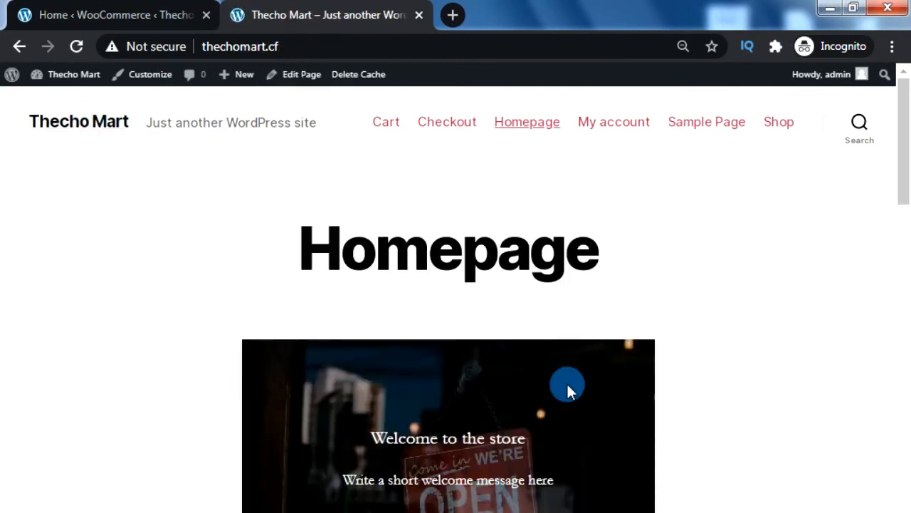
pyautogui.scroll(-3, 567, 385)
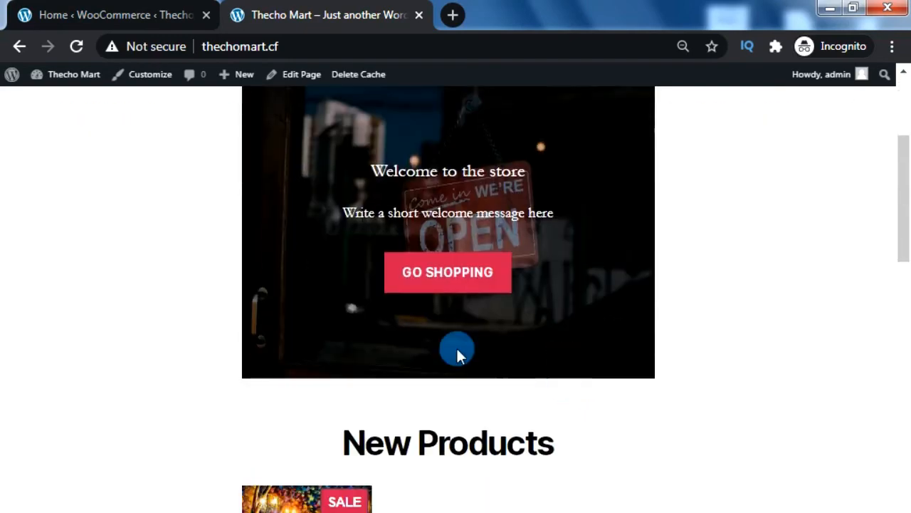
pyautogui.scroll(-2, 620, 349)
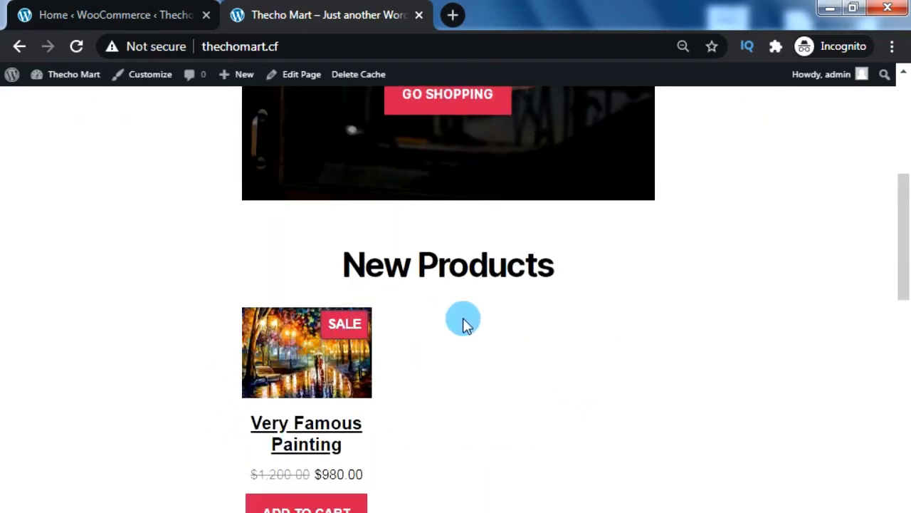
pyautogui.scroll(-14, 474, 331)
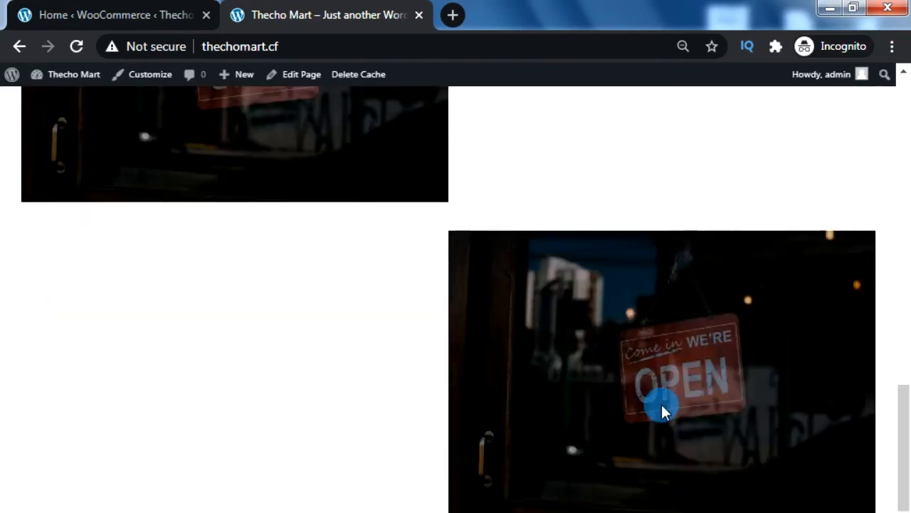
pyautogui.scroll(20, 662, 405)
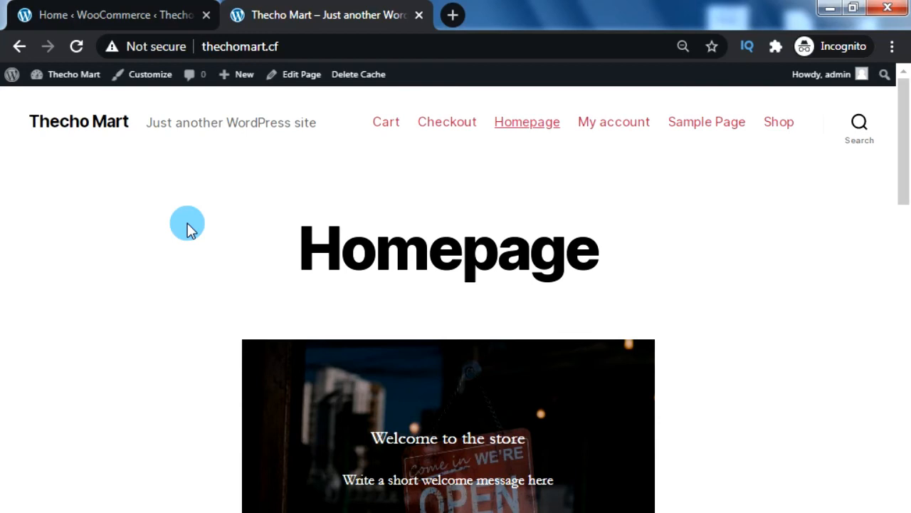
pyautogui.scroll(-6, 497, 352)
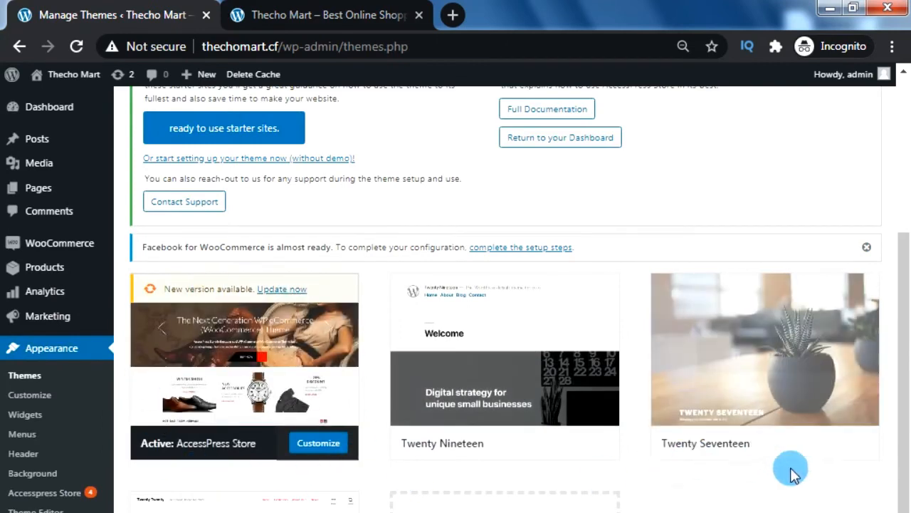
# Step: Scroll through the restyled Thecho Mart homepage, then open SHOP to list the three products
pyautogui.click(324, 15)
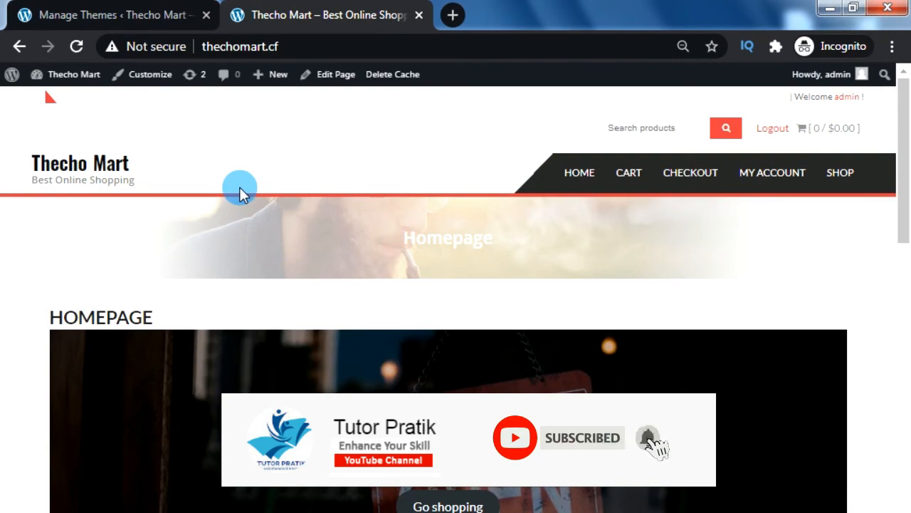
pyautogui.scroll(-4, 600, 274)
pyautogui.scroll(-8, 575, 278)
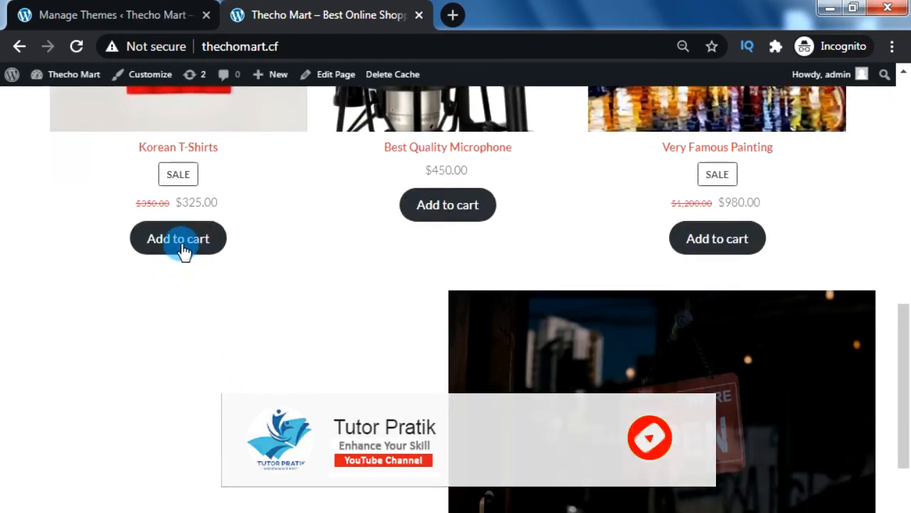
pyautogui.scroll(4, 570, 224)
pyautogui.scroll(7, 738, 285)
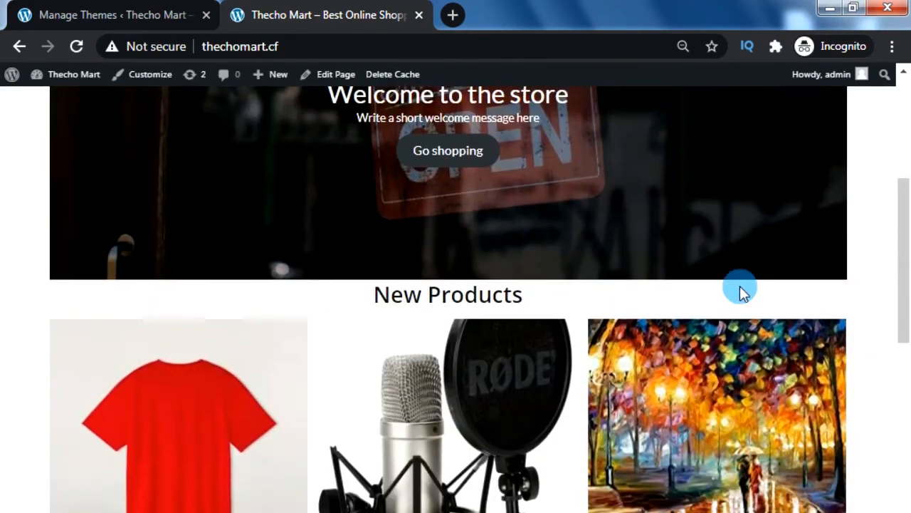
pyautogui.click(844, 178)
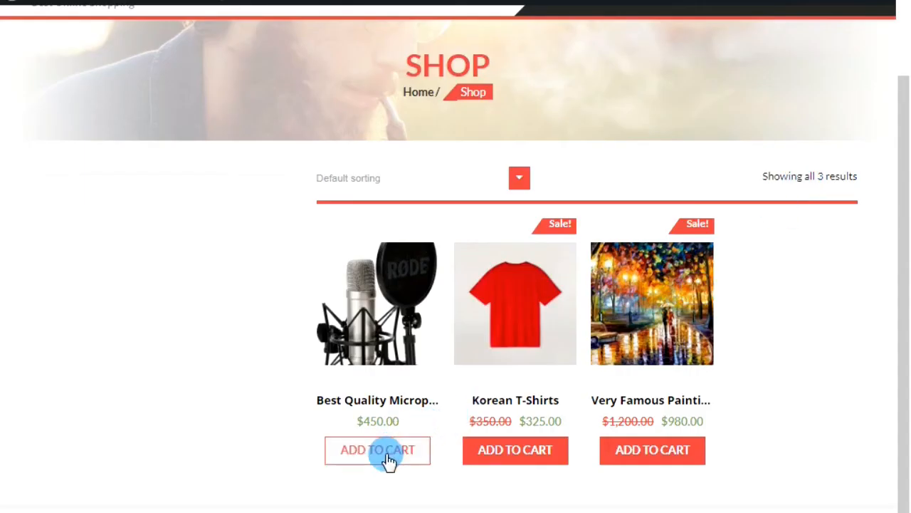
# Step: Add Best Quality Microphone and Korean T-Shirts to the cart, review the $775.00 cart, and proceed to checkout
pyautogui.click(396, 460)
pyautogui.click(520, 459)
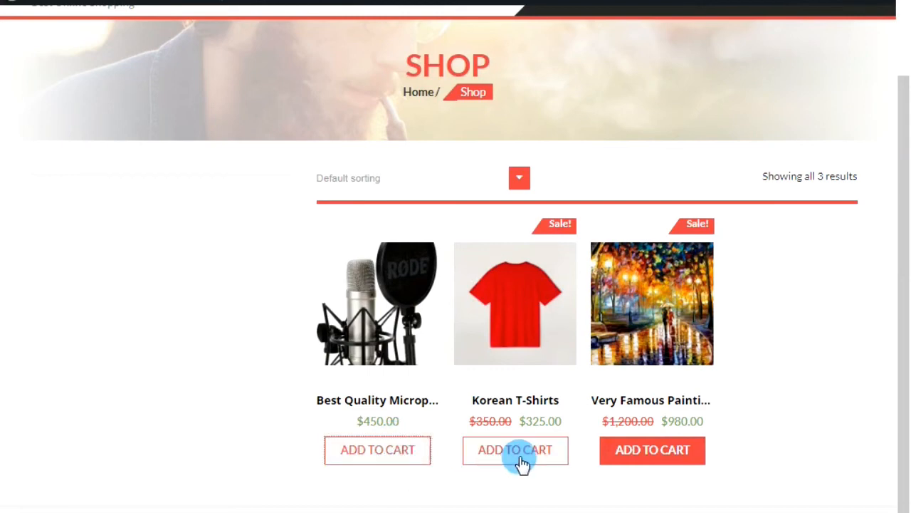
pyautogui.click(824, 132)
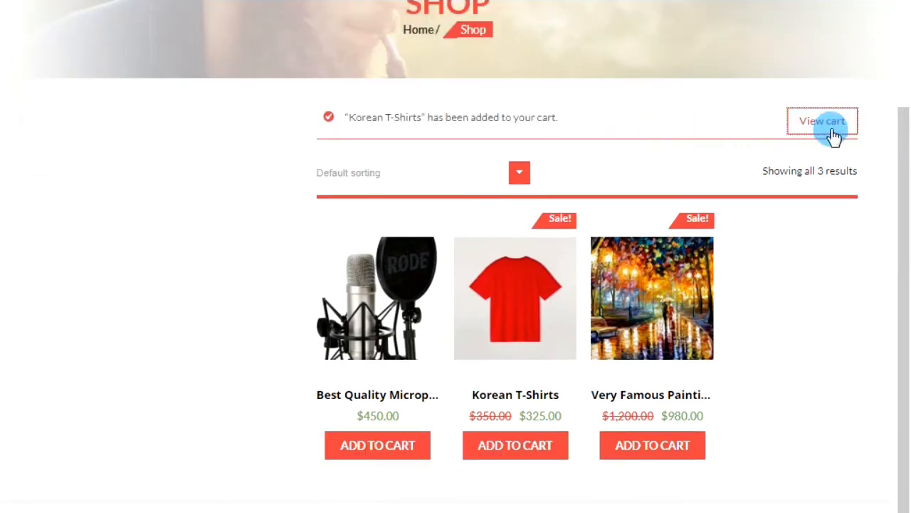
pyautogui.scroll(-2, 617, 188)
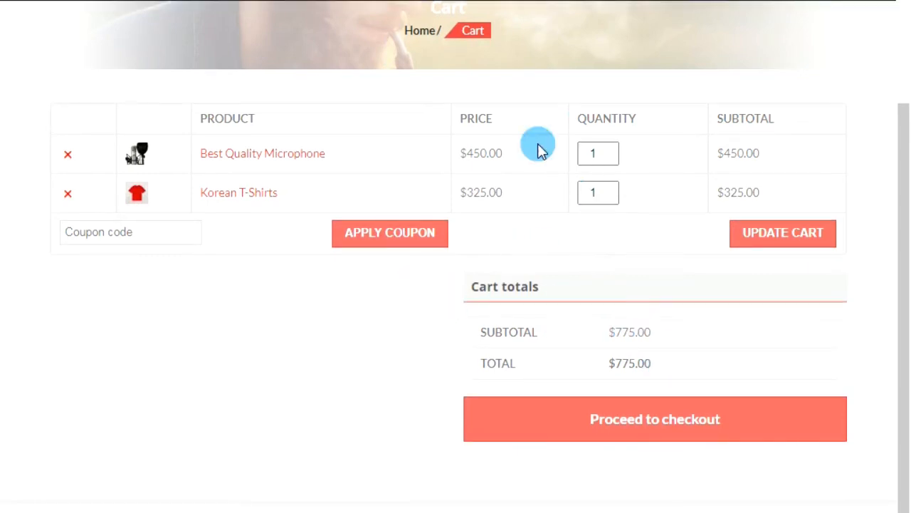
pyautogui.click(115, 236)
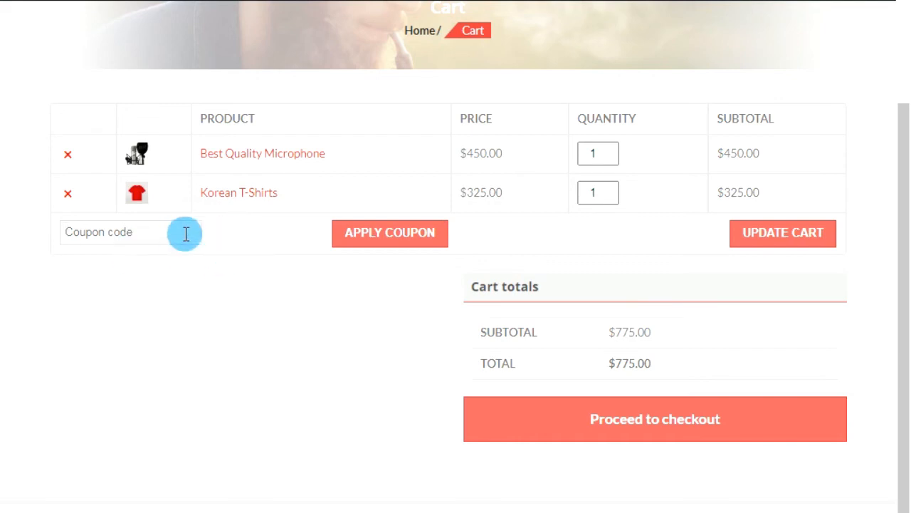
pyautogui.click(643, 431)
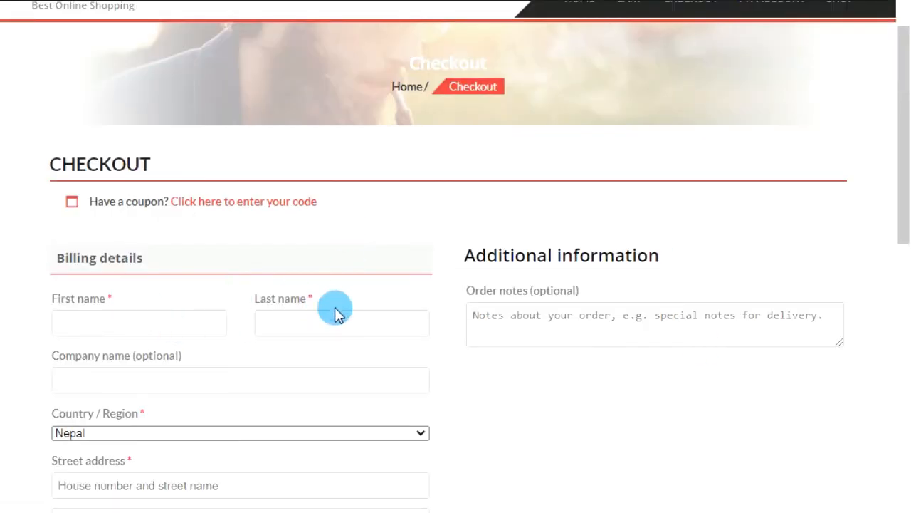
# Step: Choose PayPal as the payment method and place the $775.00 order
pyautogui.scroll(-2, 291, 366)
pyautogui.scroll(-9, 291, 366)
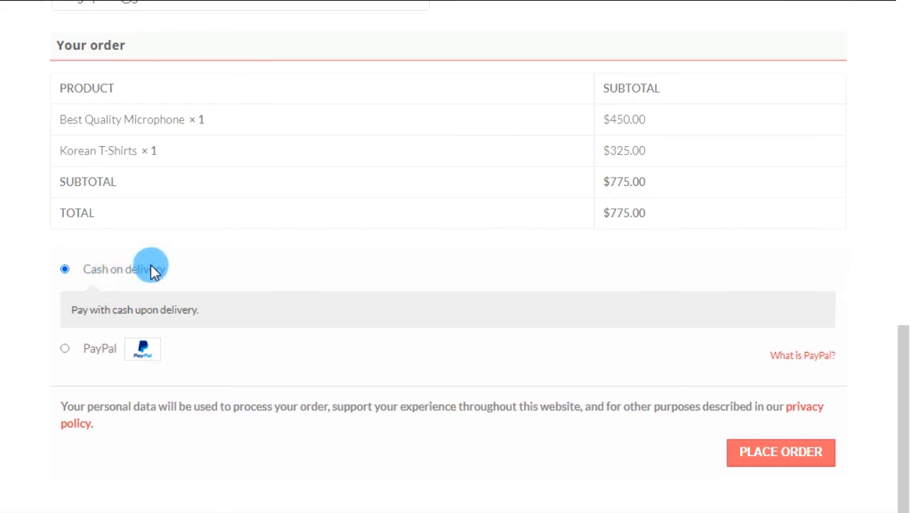
pyautogui.click(65, 350)
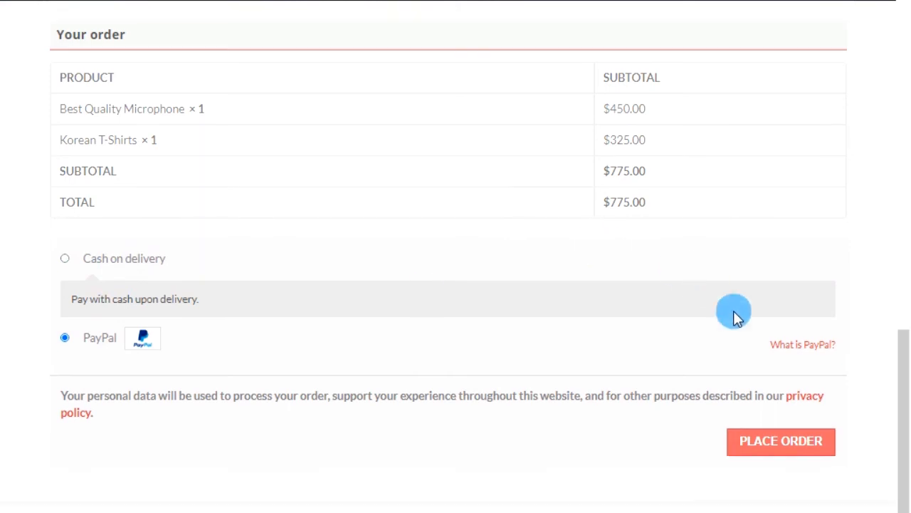
pyautogui.click(789, 442)
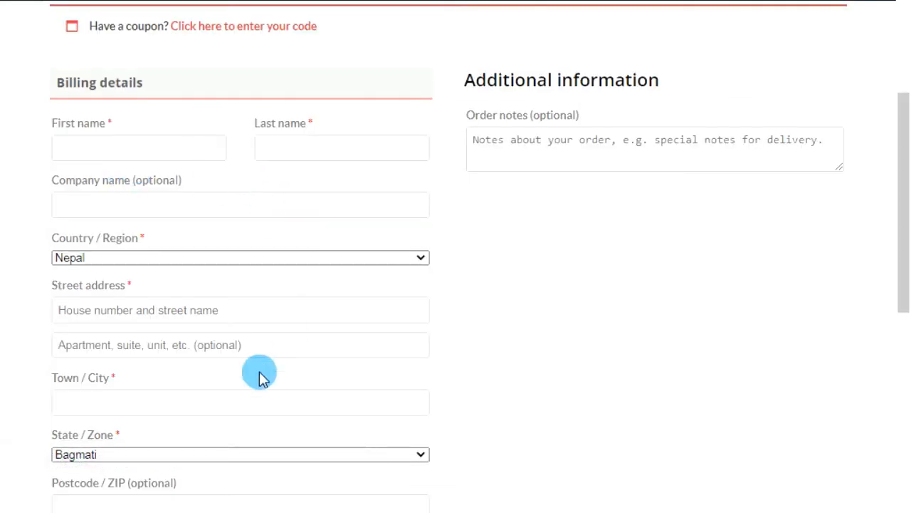
# Step: Go to the MY ACCOUNT order-tracking page from the header menu
pyautogui.scroll(-3, 272, 358)
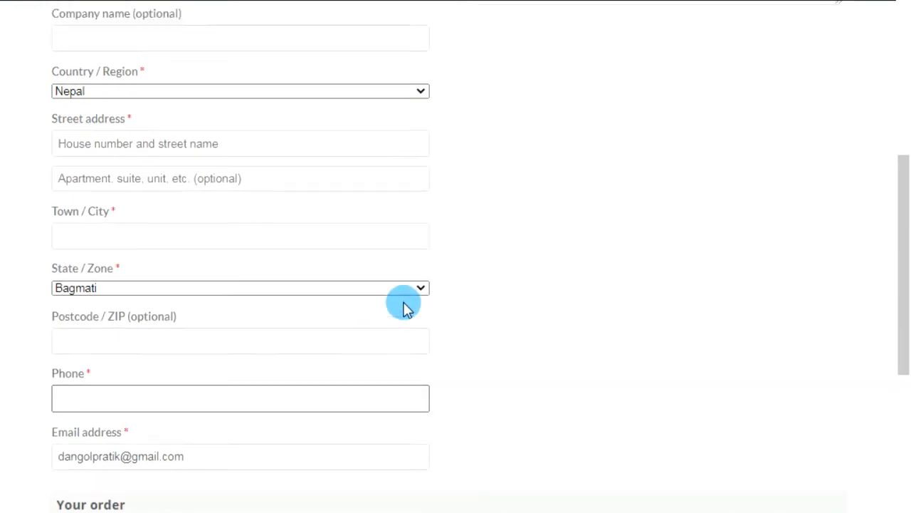
pyautogui.scroll(8, 403, 305)
pyautogui.click(778, 100)
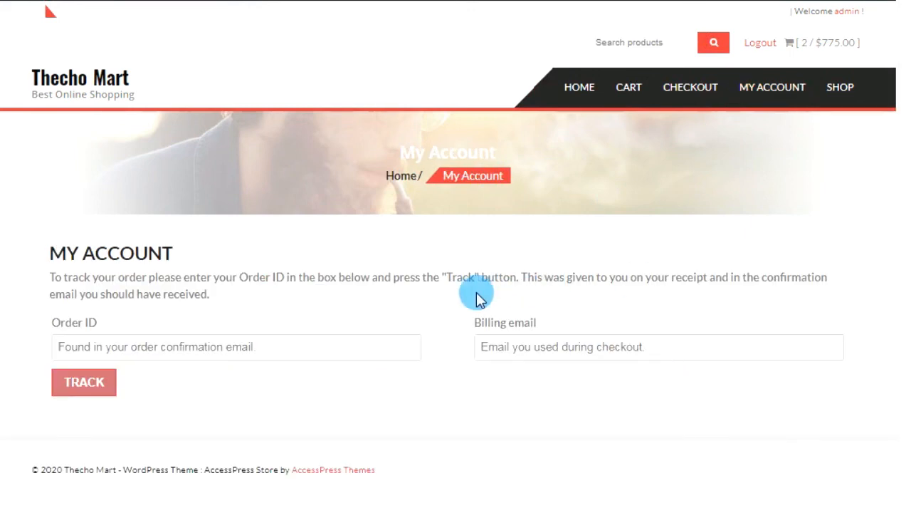
# Step: Clear the accidental text selection and open the storefront's Shop page
pyautogui.moveTo(452, 275); pyautogui.dragTo(468, 276)
pyautogui.click(606, 282)
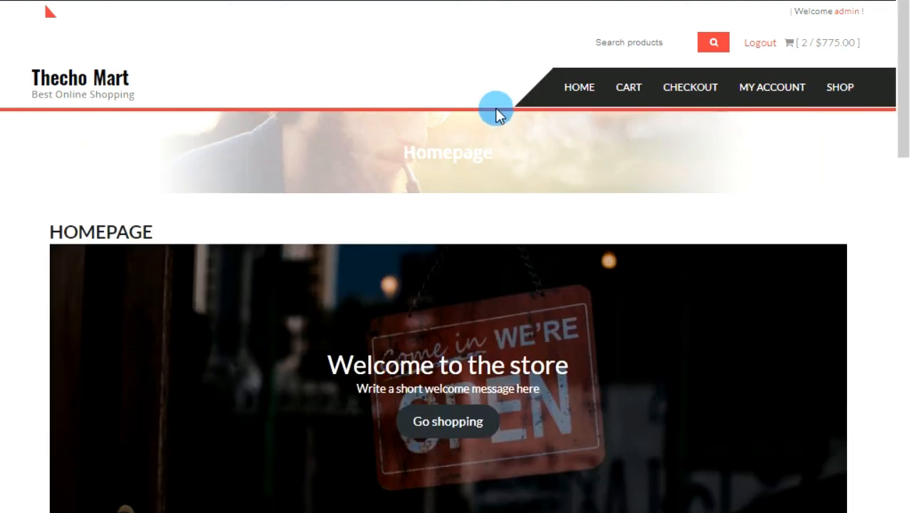
pyautogui.click(843, 90)
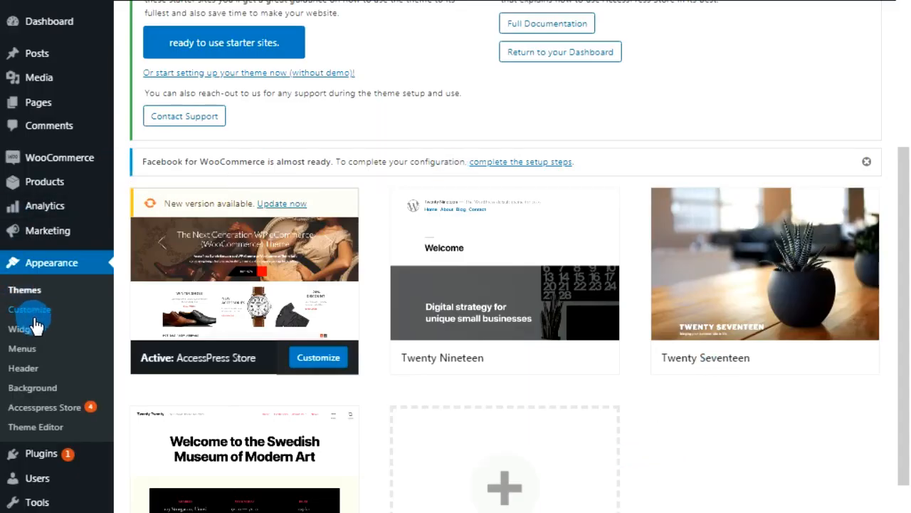
# Step: In the Customizer's General Setting > Homepage Settings, choose Shop as the homepage
pyautogui.click(32, 312)
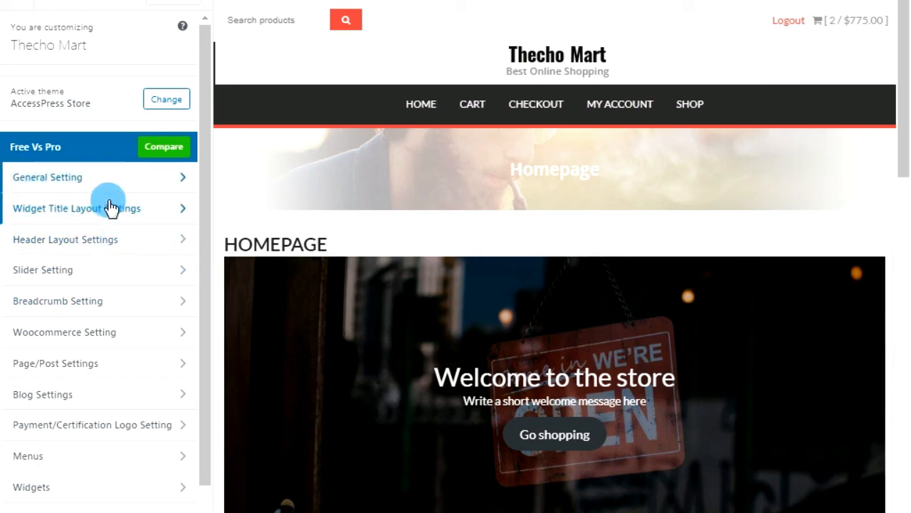
pyautogui.click(81, 186)
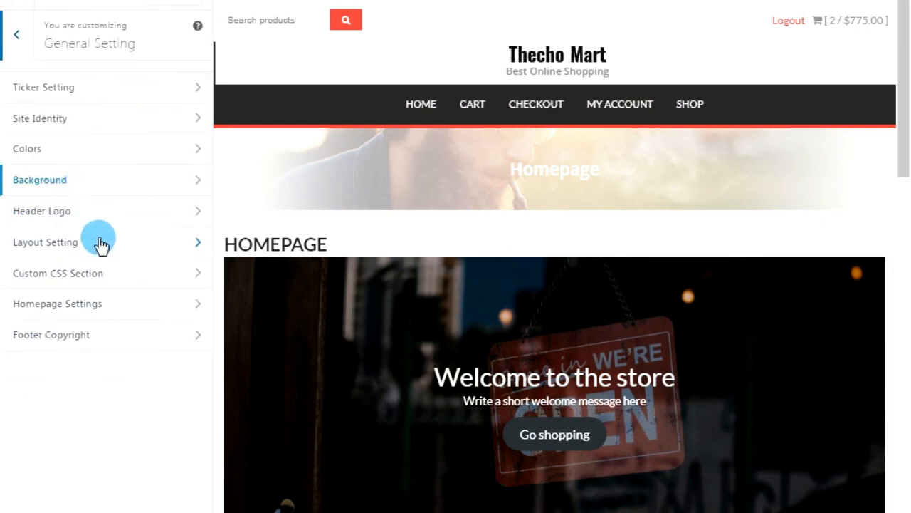
pyautogui.click(99, 311)
pyautogui.click(101, 288)
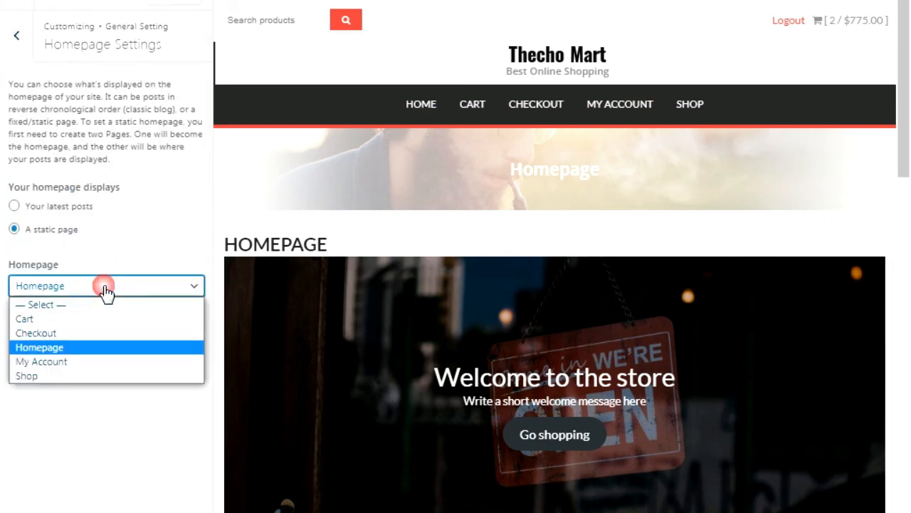
pyautogui.click(34, 377)
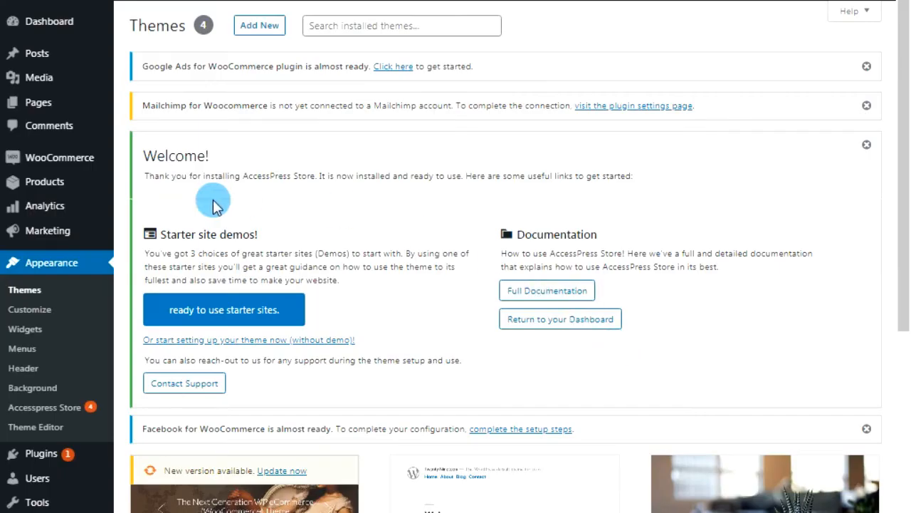
# Step: Bring up the WooCommerce menu in the admin sidebar
pyautogui.moveTo(59, 166)
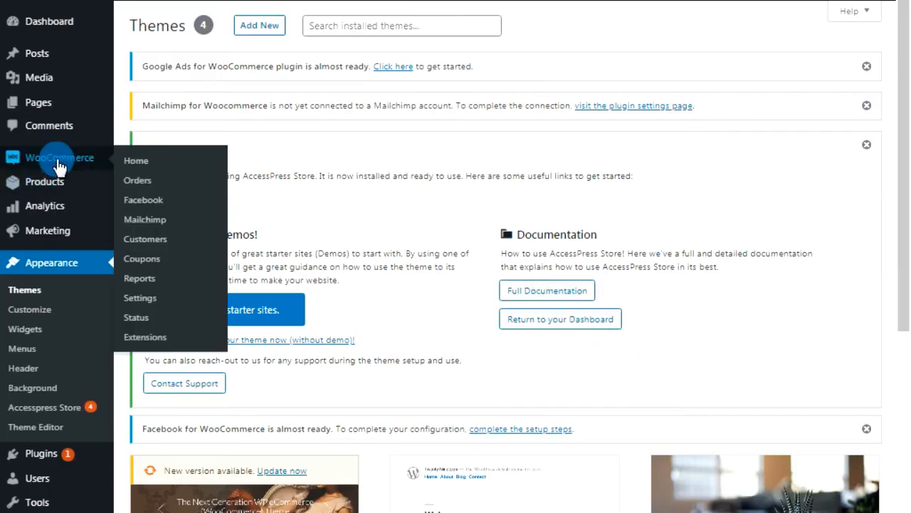